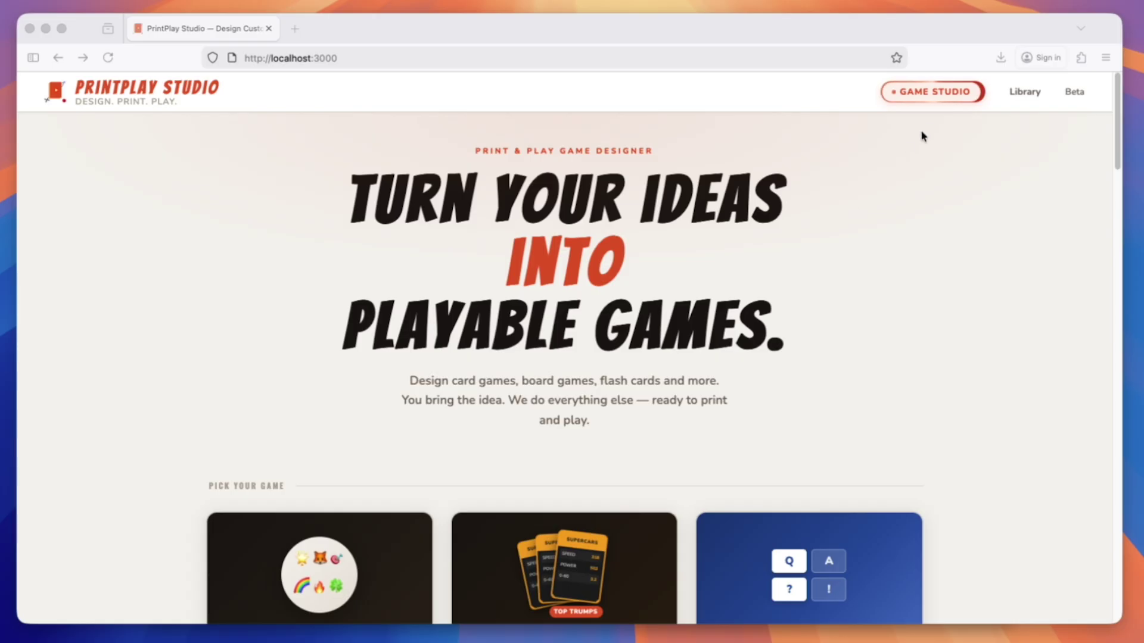
- Create a new Card Game project named "Datasheet Demo" in the game studio
left_click(950, 95)
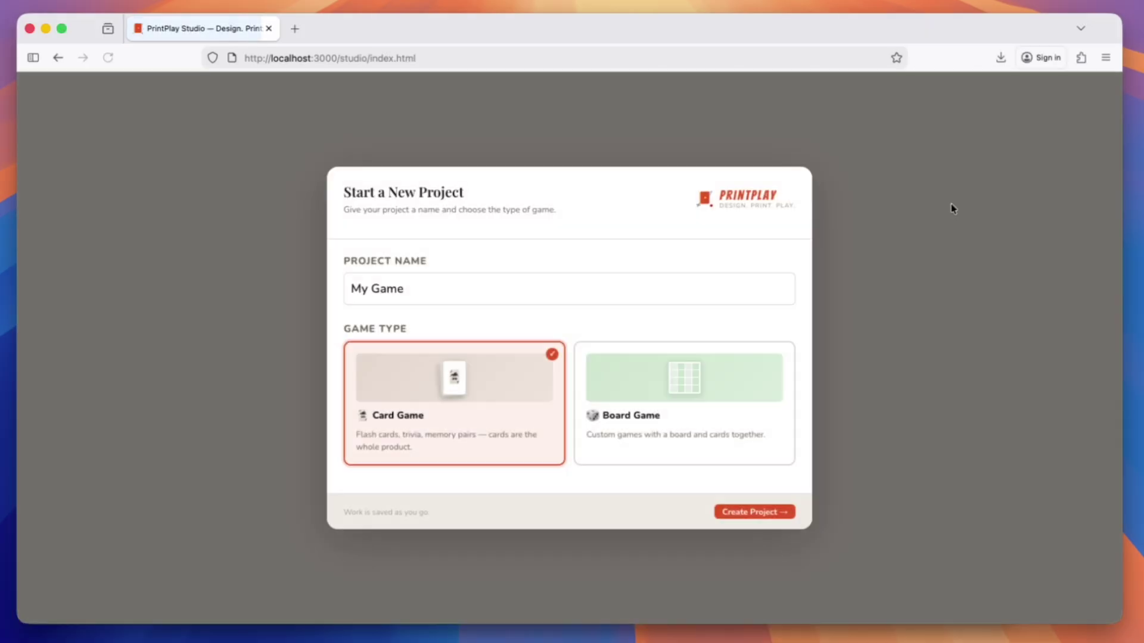
left_click_drag(437, 289, 307, 280)
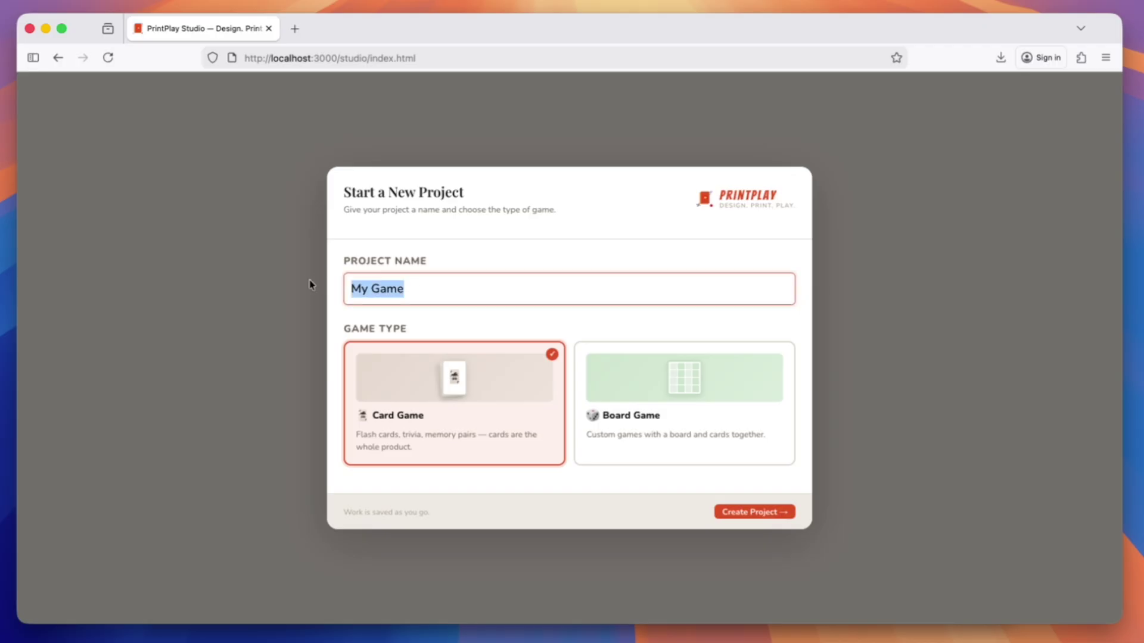
type("Datasheet ")
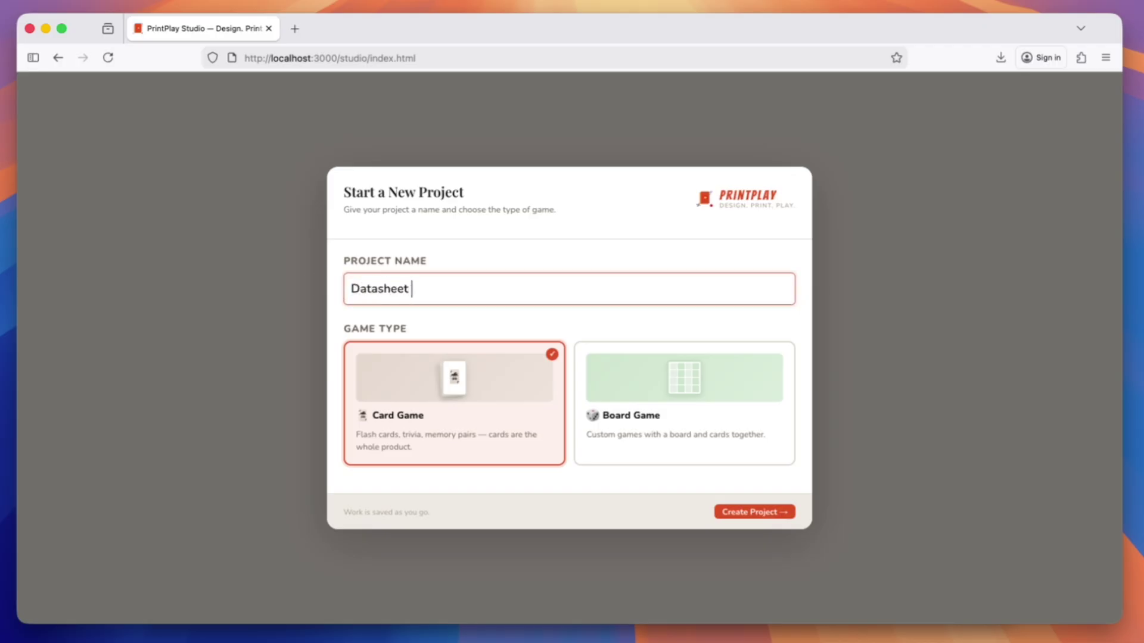
type("Demo")
left_click(776, 513)
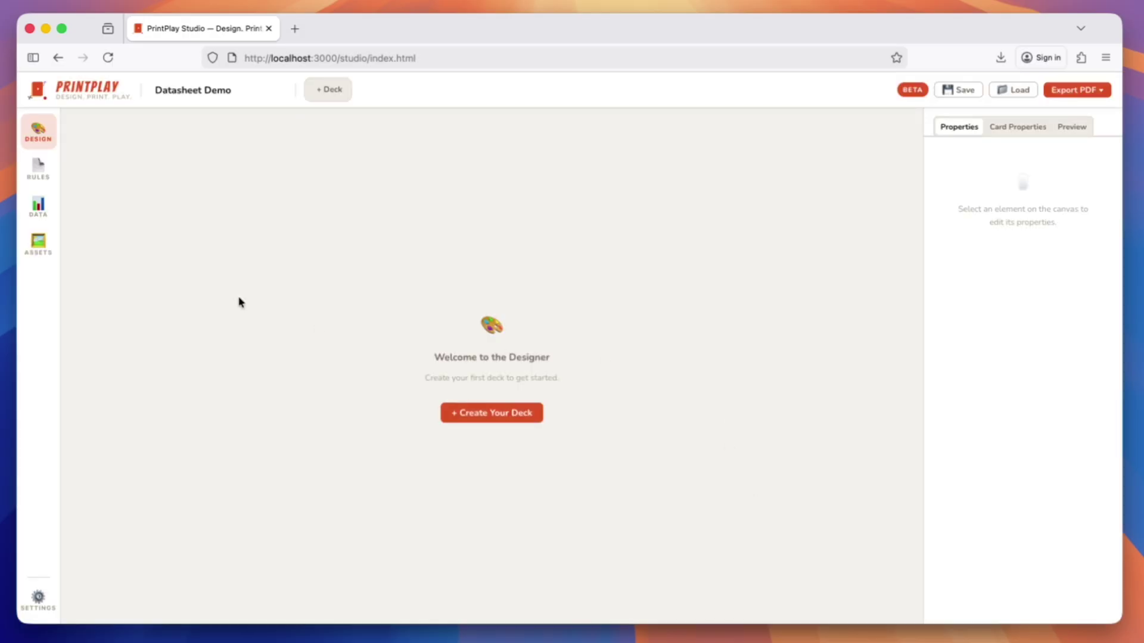
- Create a Poker-size deck named "My Deck" with a card count of 1
left_click(37, 217)
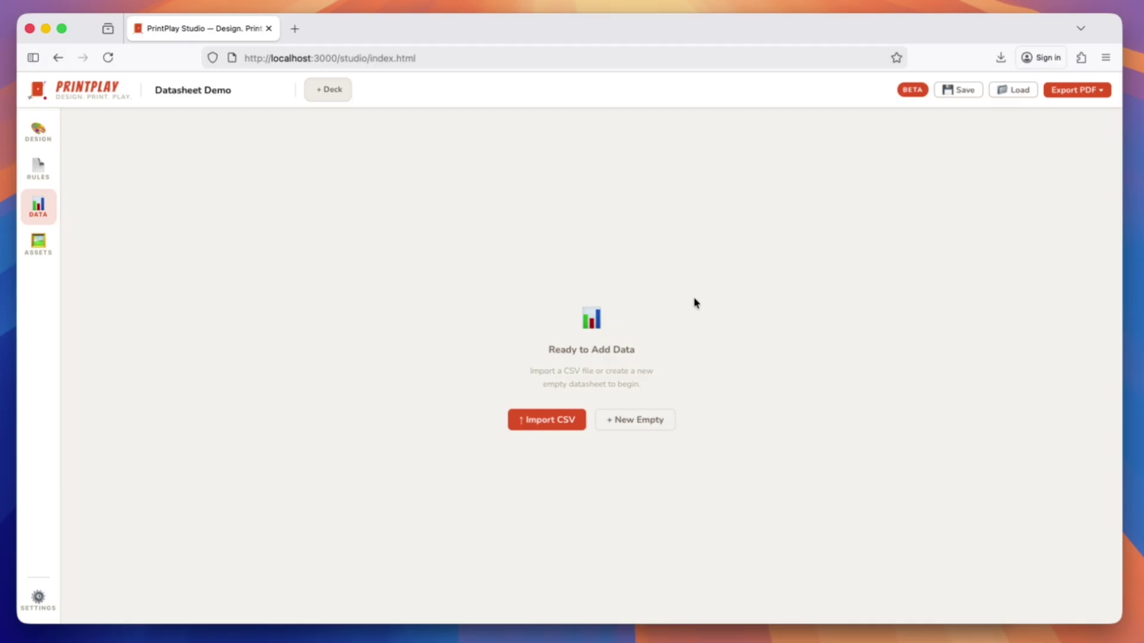
left_click(331, 91)
left_click_drag(475, 278, 387, 269)
type("My Deck")
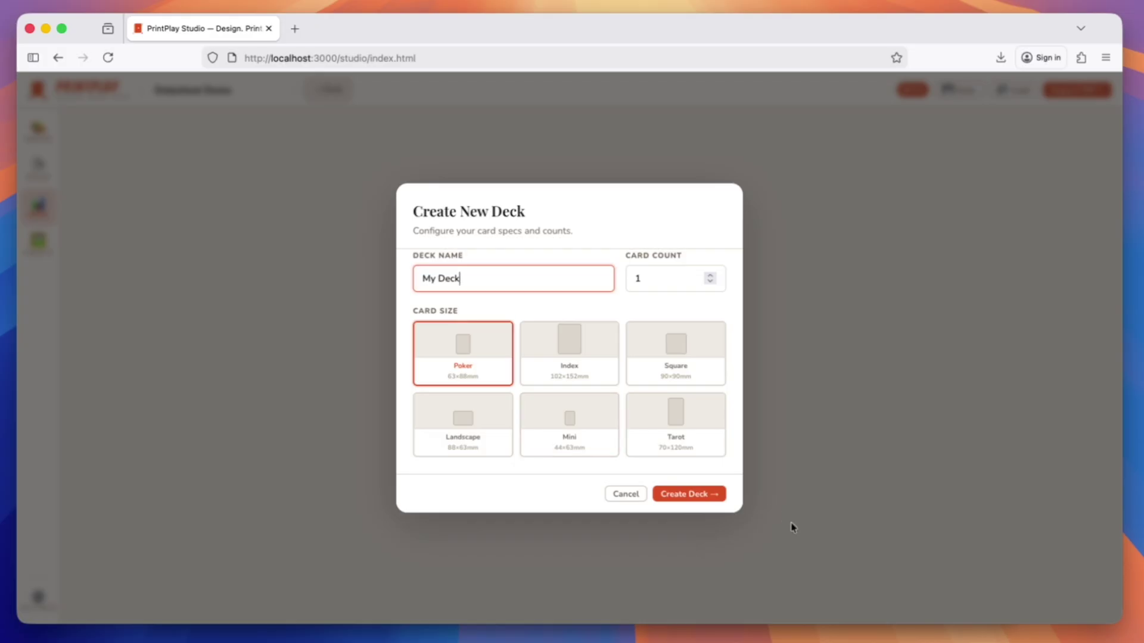
left_click(719, 496)
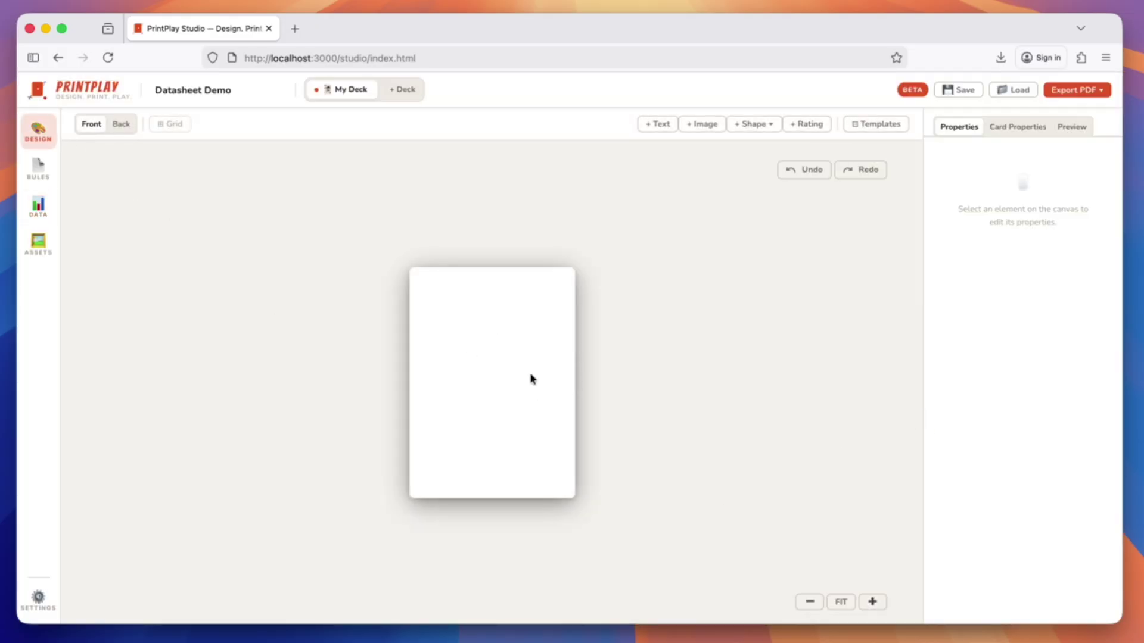
- Add a Number column named "ID" to the My Deck datasheet
left_click(43, 215)
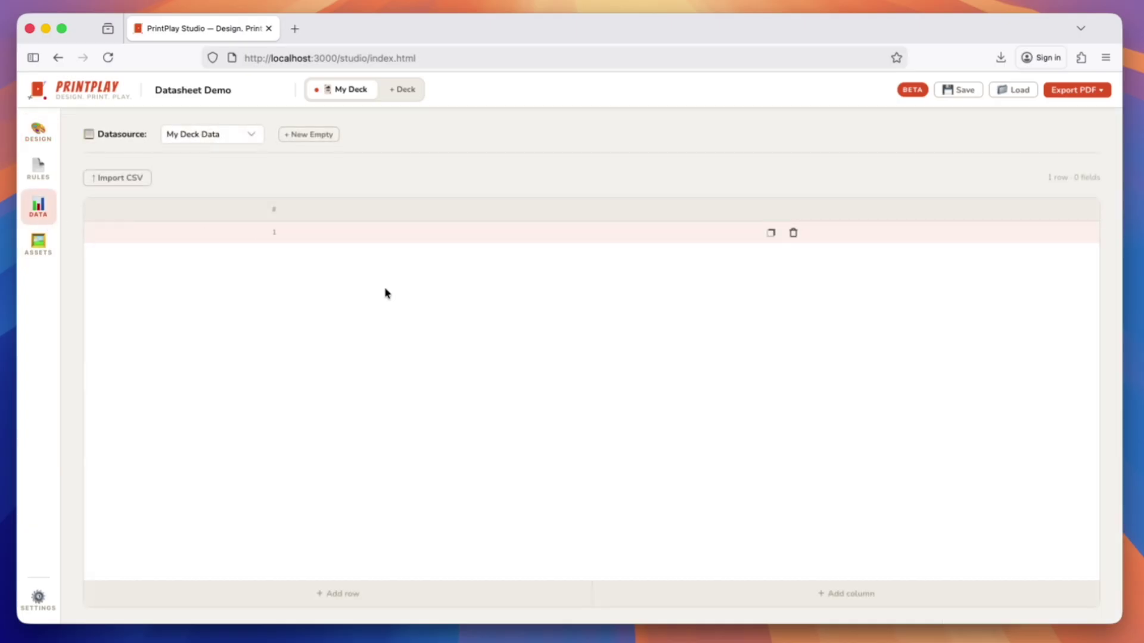
left_click(768, 596)
type("ID")
left_click(593, 369)
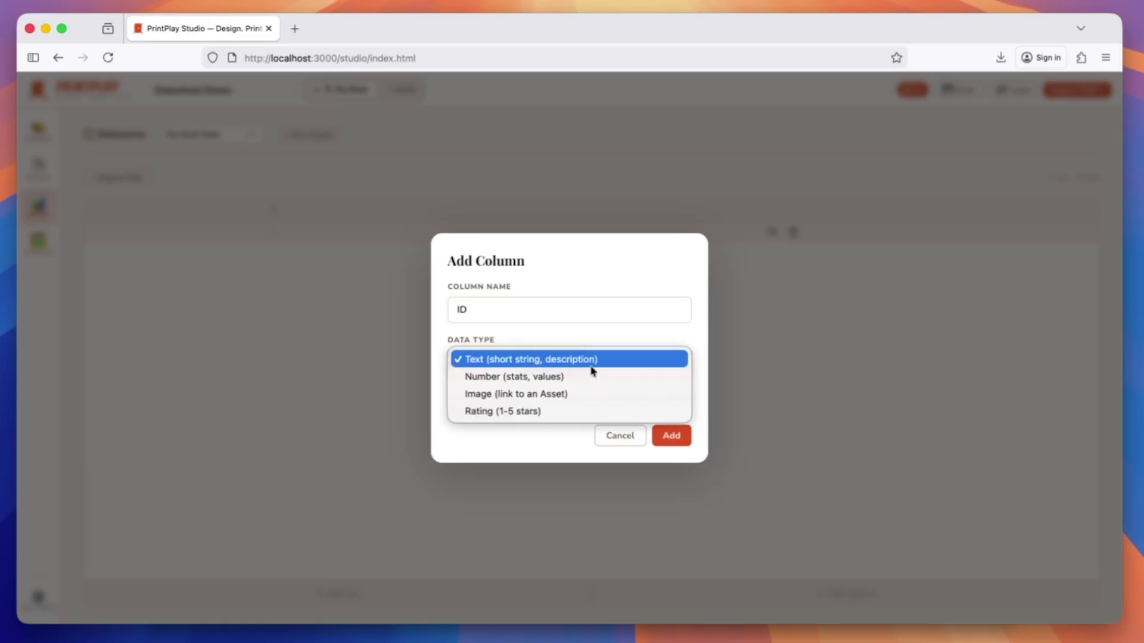
left_click(533, 377)
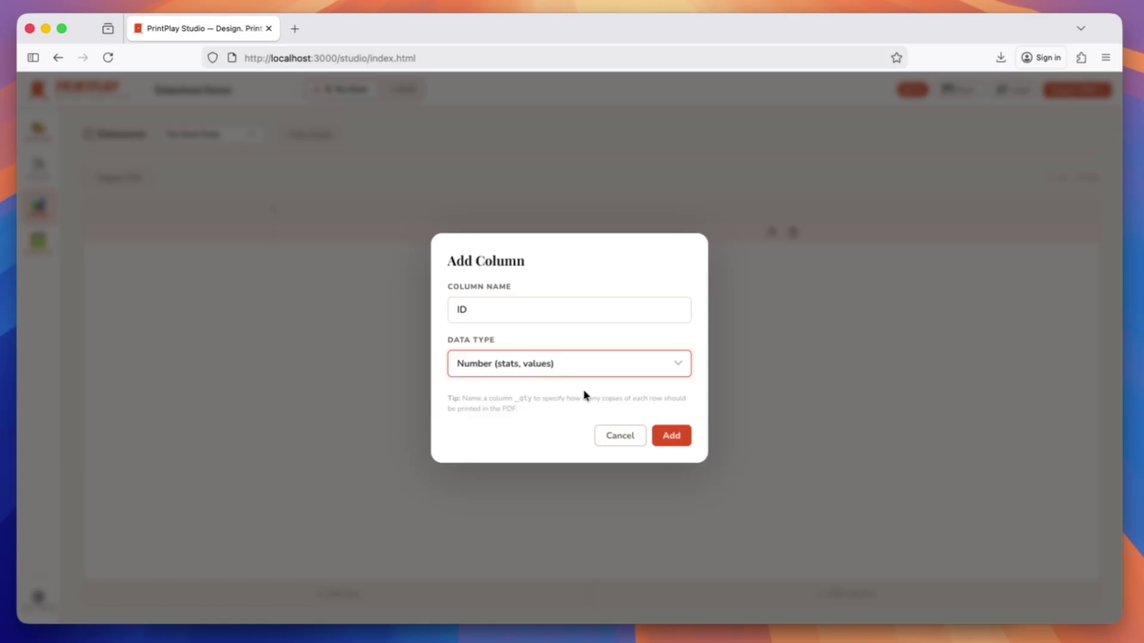
left_click(679, 439)
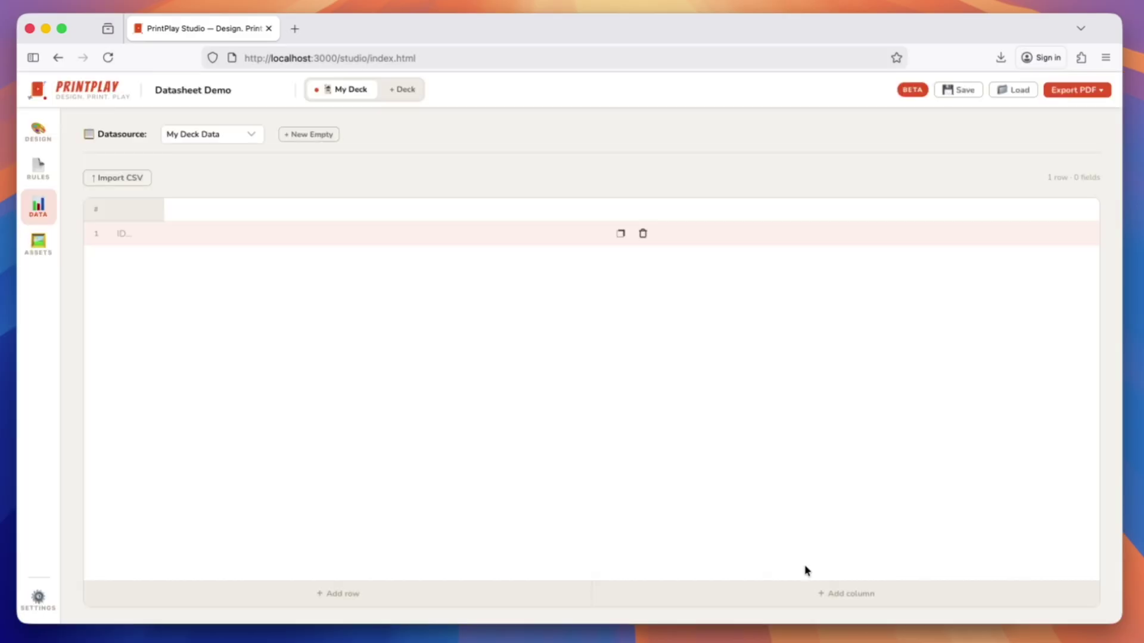
- Add a Text column named "Name" to the datasheet
left_click(832, 599)
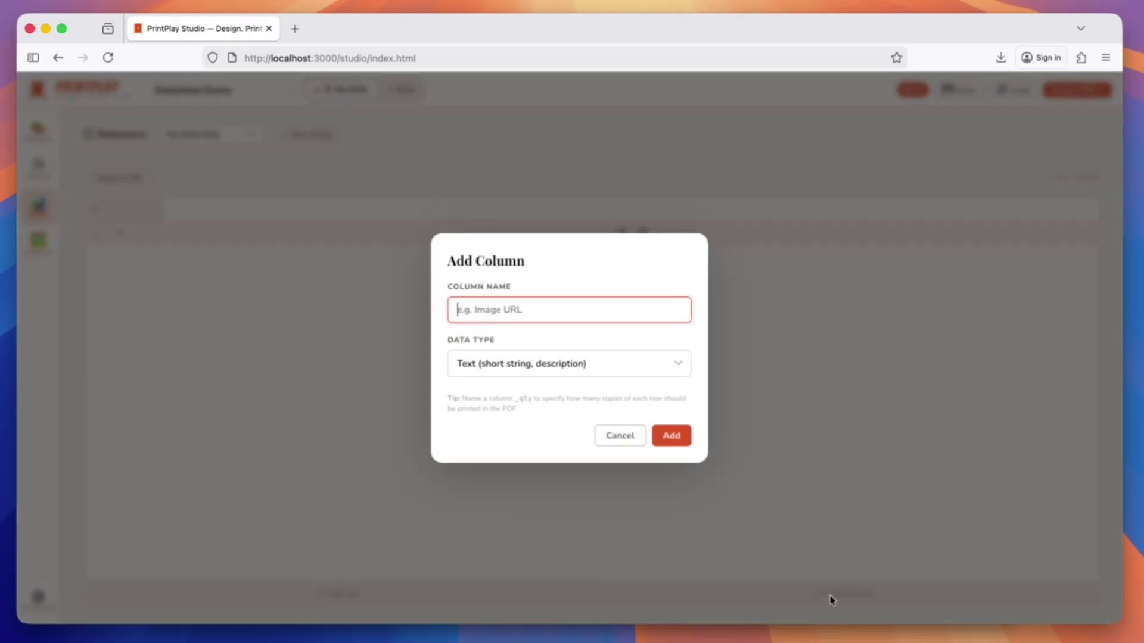
type("N")
left_click(638, 375)
key("Escape")
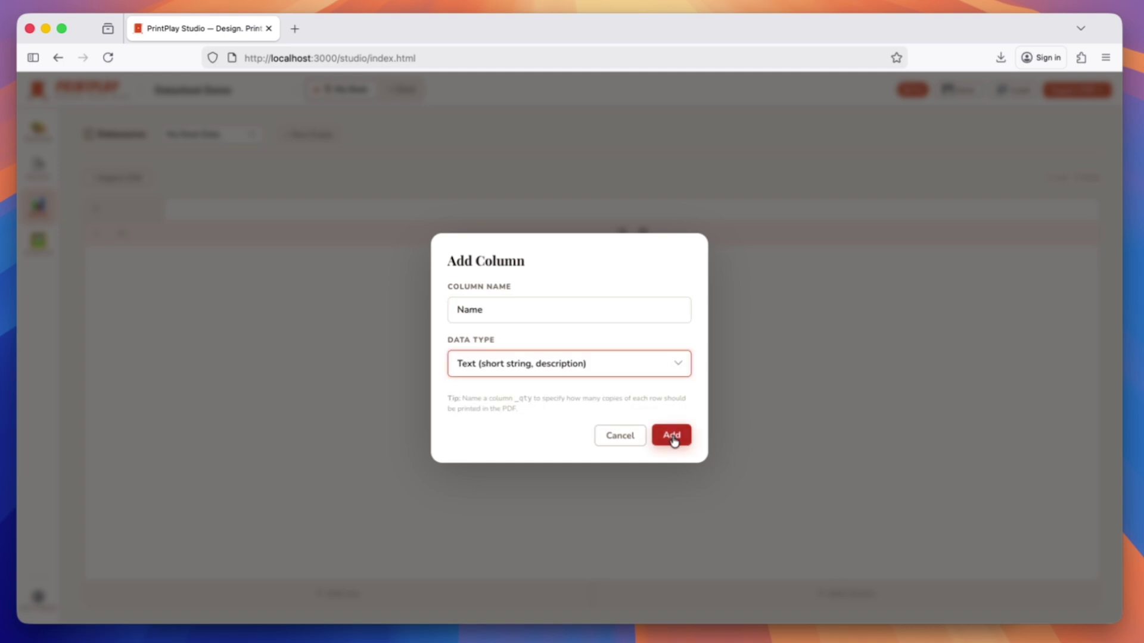
left_click(669, 437)
- Add a Number column named "Power" to the datasheet
left_click(850, 596)
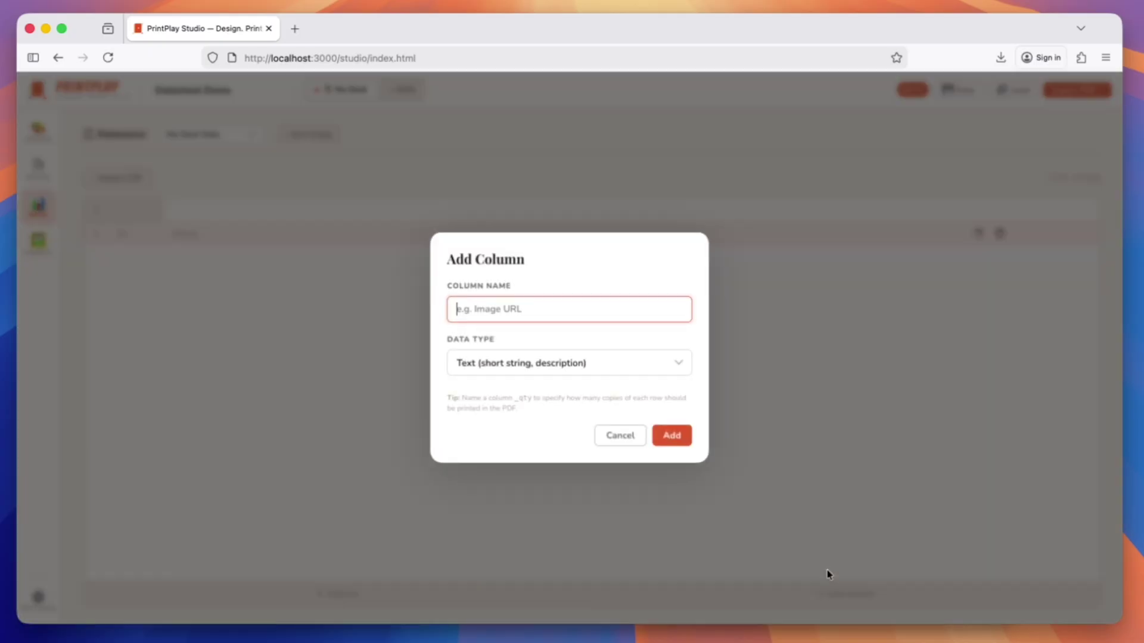
type("Power")
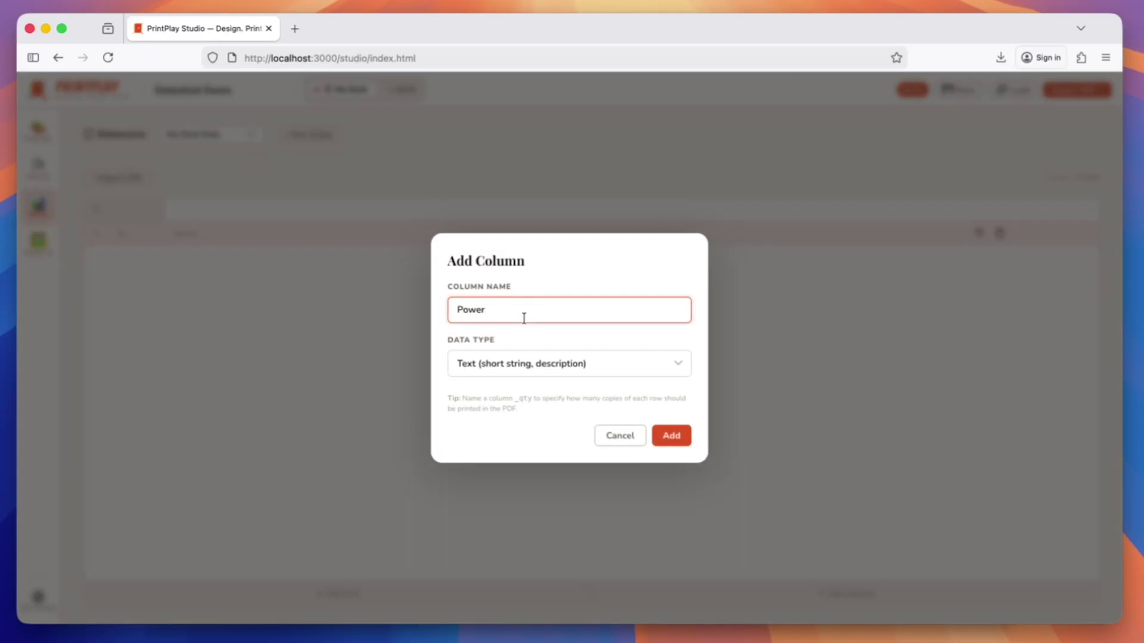
left_click(524, 365)
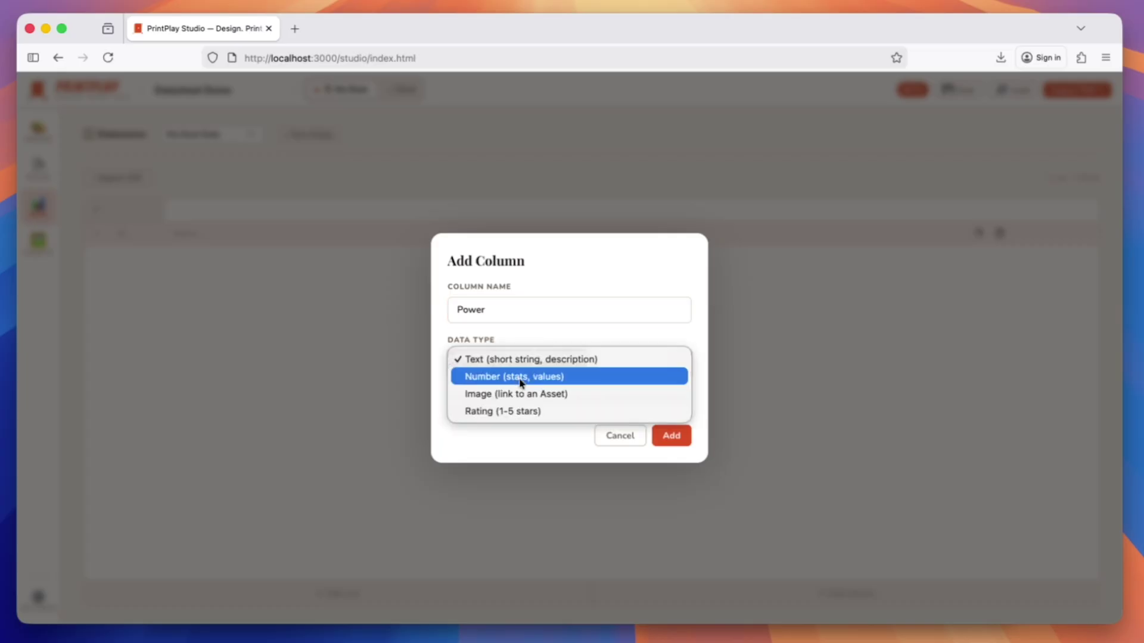
left_click(522, 378)
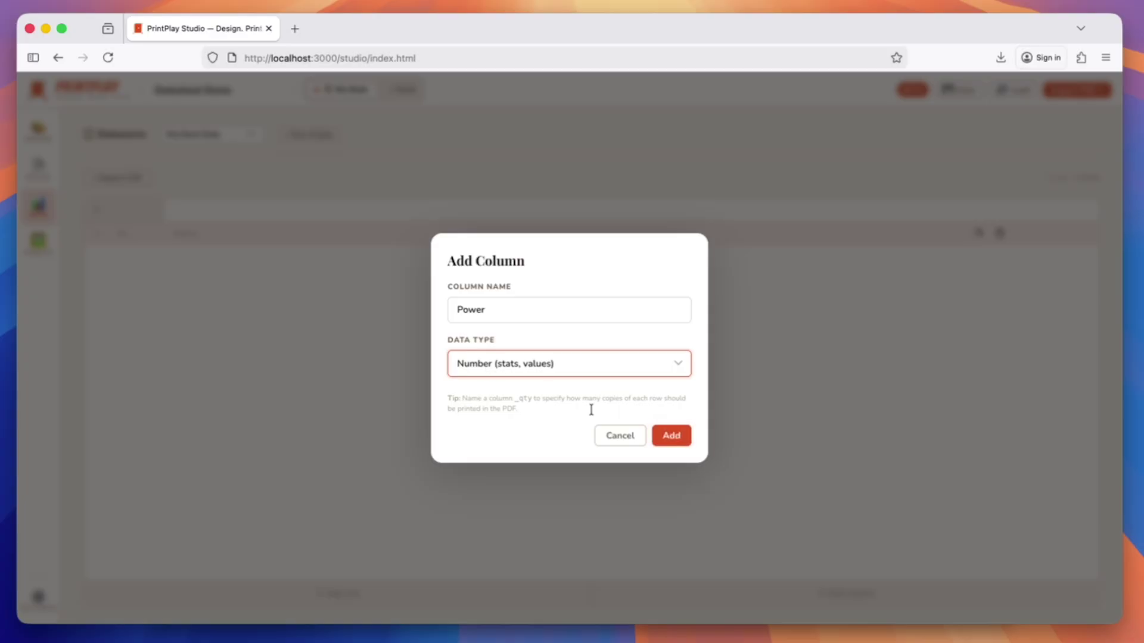
left_click(670, 436)
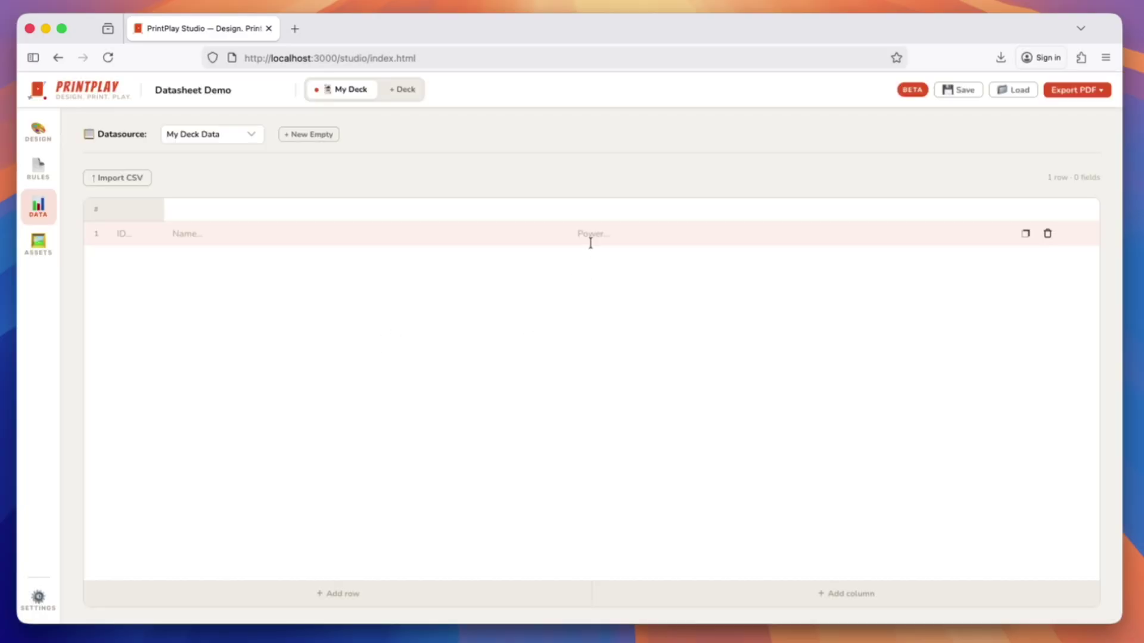
- Add an Image column named "Image" to the datasheet
left_click(811, 599)
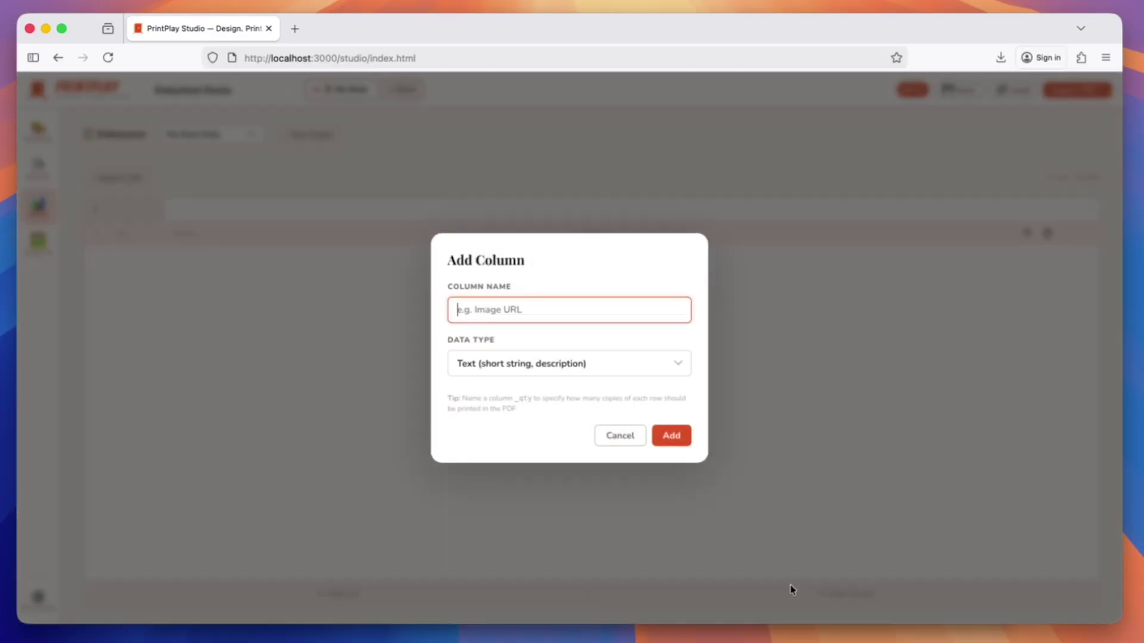
left_click(577, 362)
left_click(545, 396)
left_click(520, 310)
type("Image")
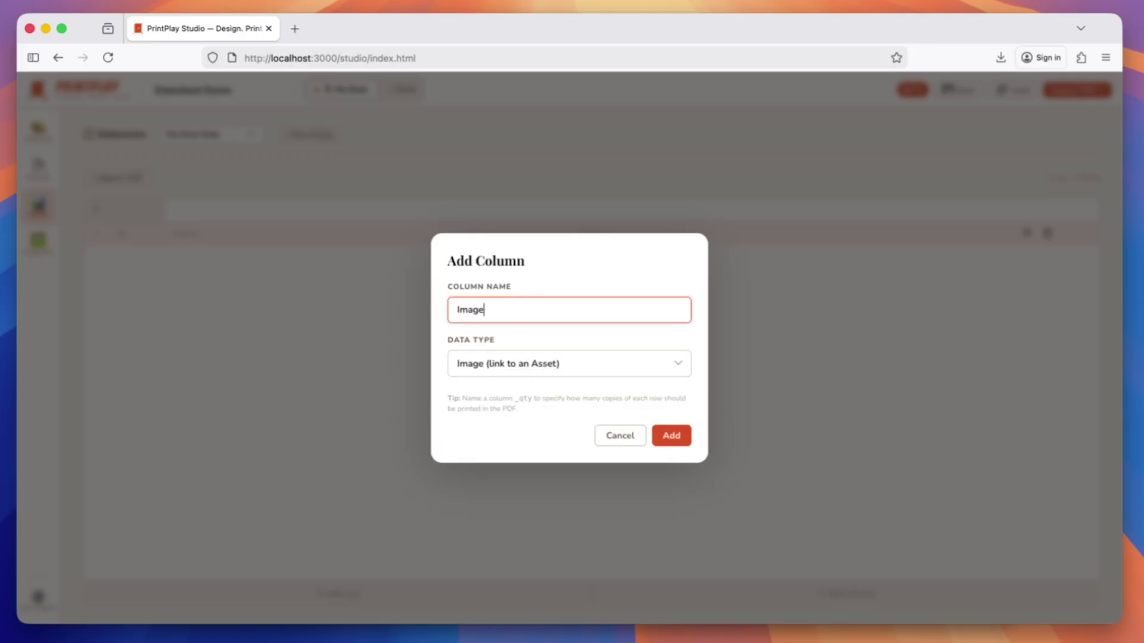
left_click(678, 436)
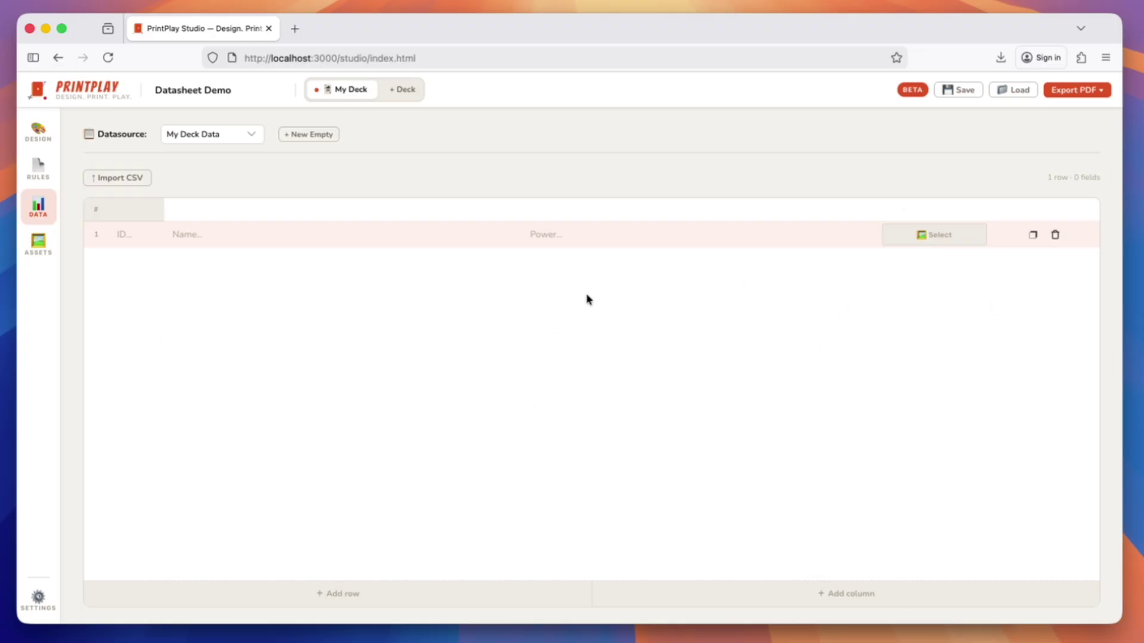
- Upload the hawk, panther, tiger and turtle images from the Datasheet folder to the project's assets
left_click(925, 236)
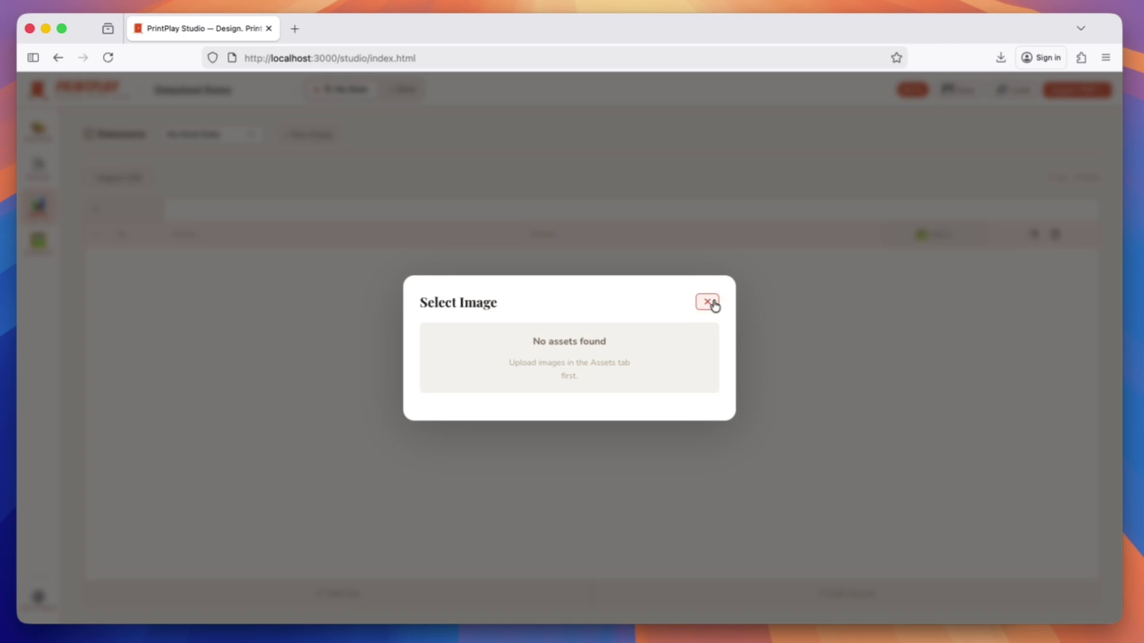
left_click(707, 302)
left_click(38, 241)
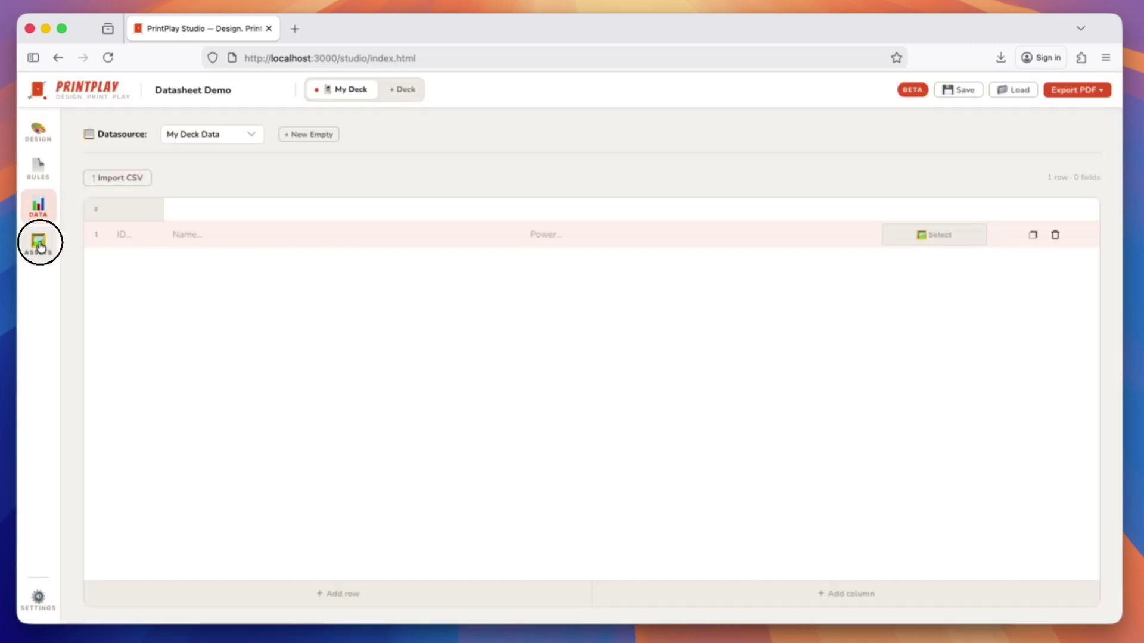
left_click(711, 204)
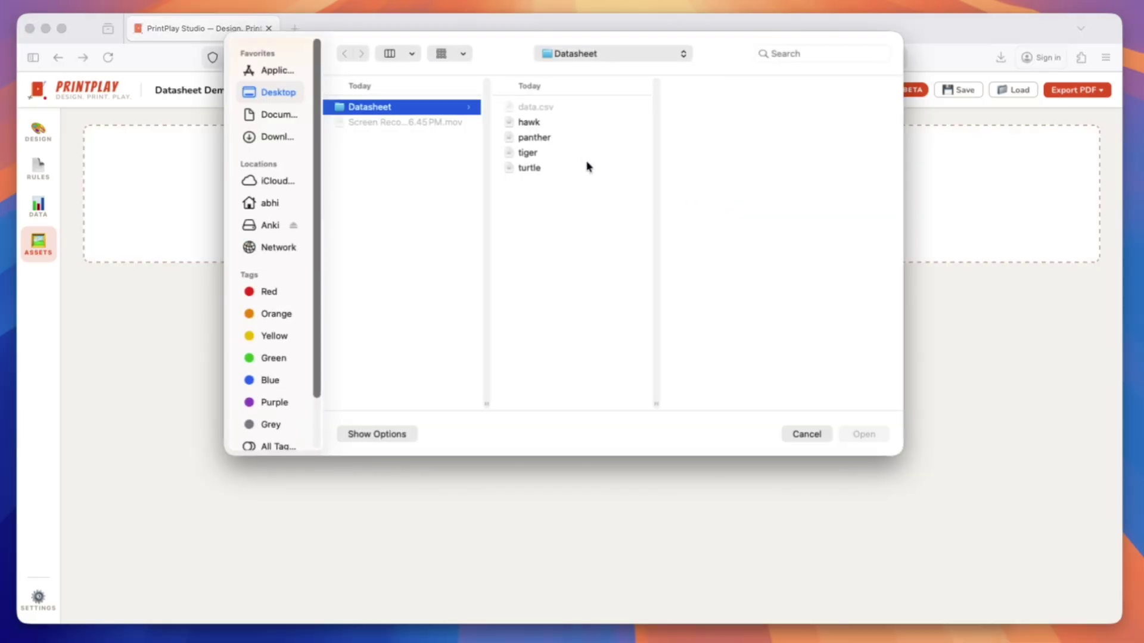
left_click(553, 121)
left_click(549, 169, "shift")
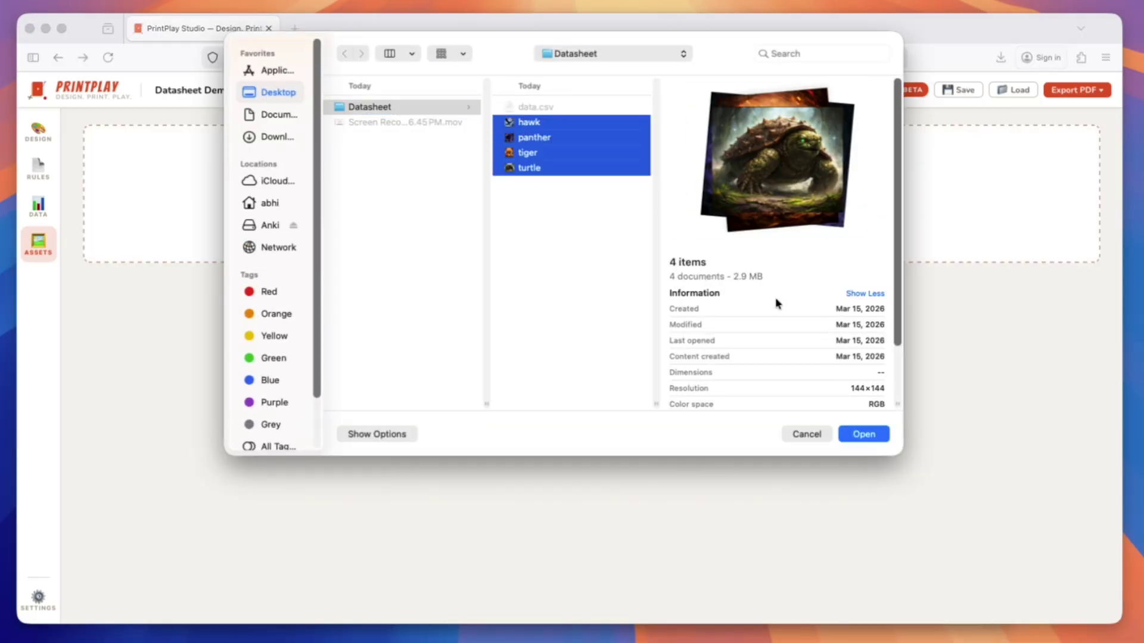
left_click(862, 434)
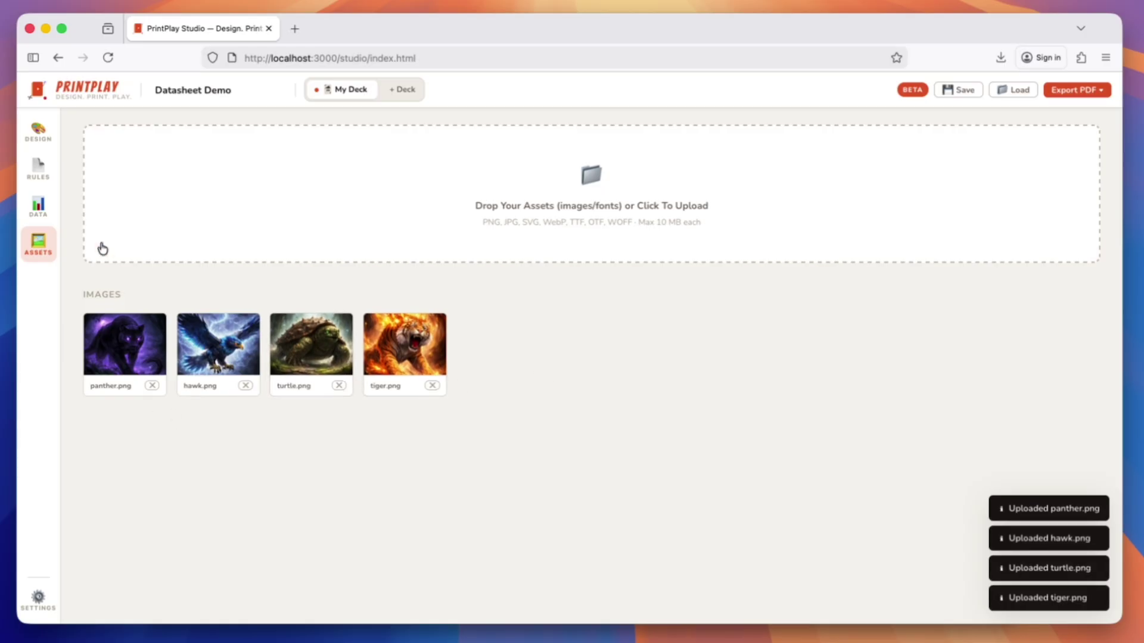
- Fill the first data row with ID 1, name "Tiger", power 10 and the tiger image
left_click(37, 205)
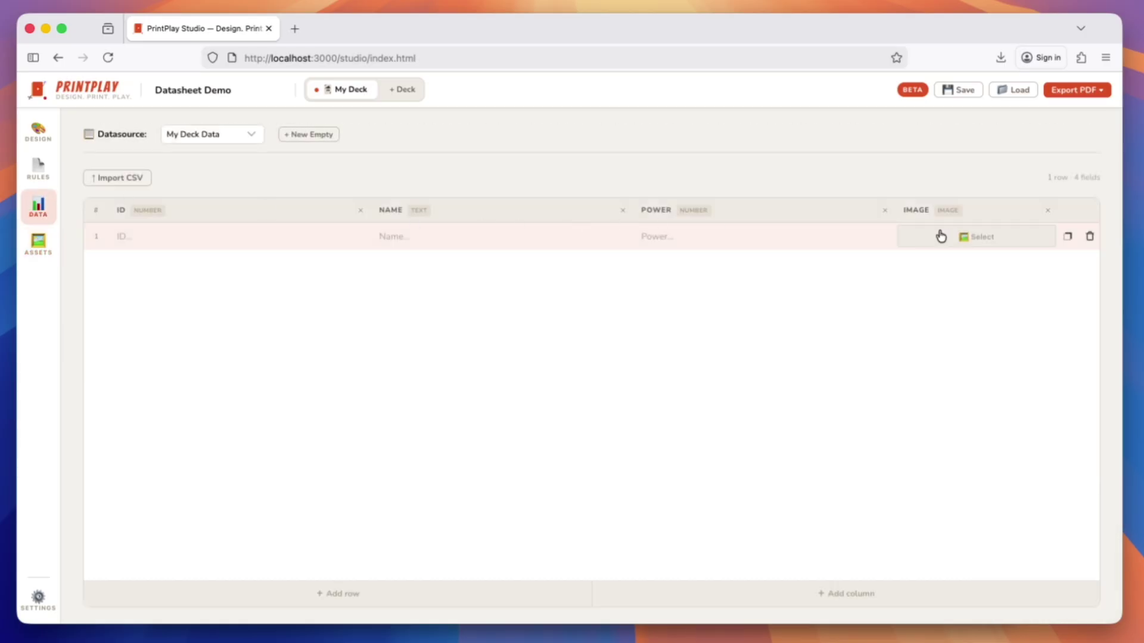
left_click(963, 238)
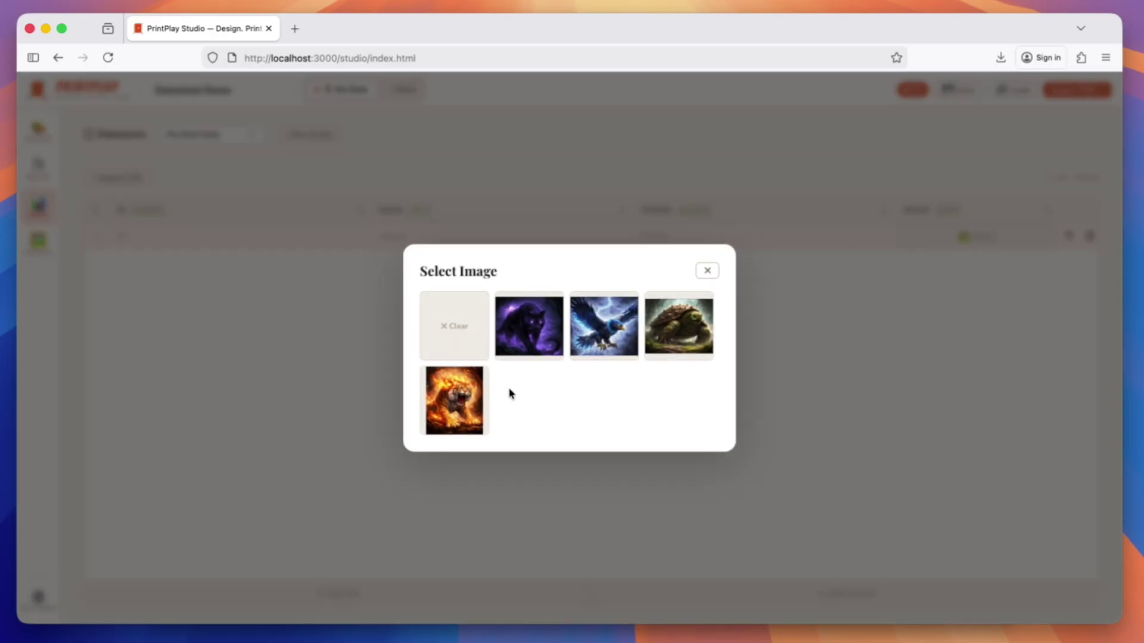
left_click(456, 400)
type("Tiger")
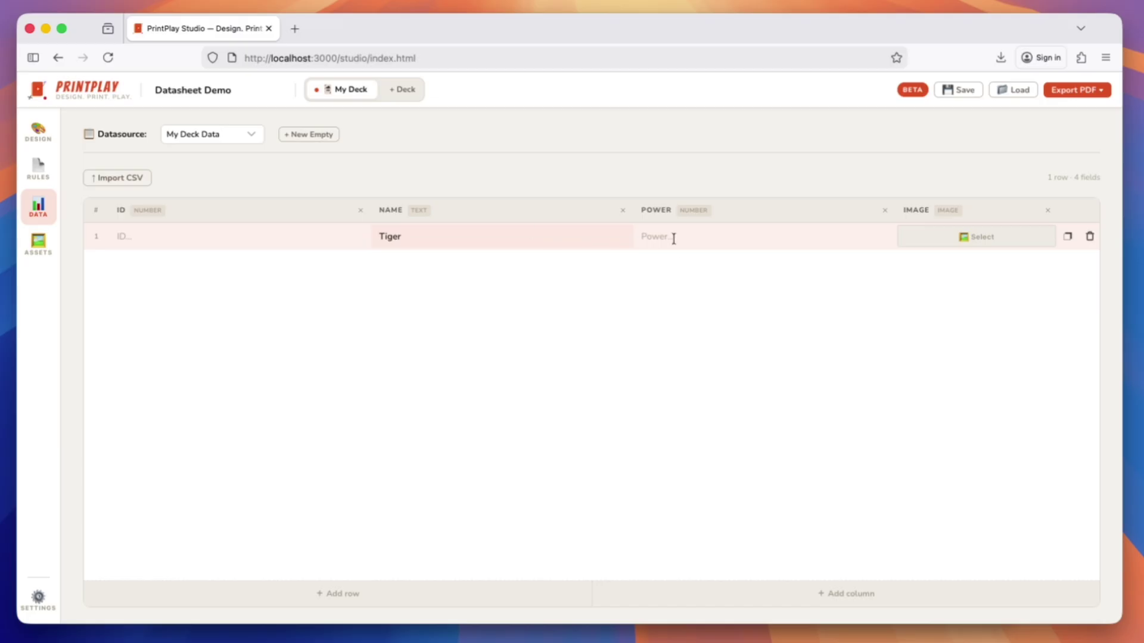
left_click(673, 237)
type("10")
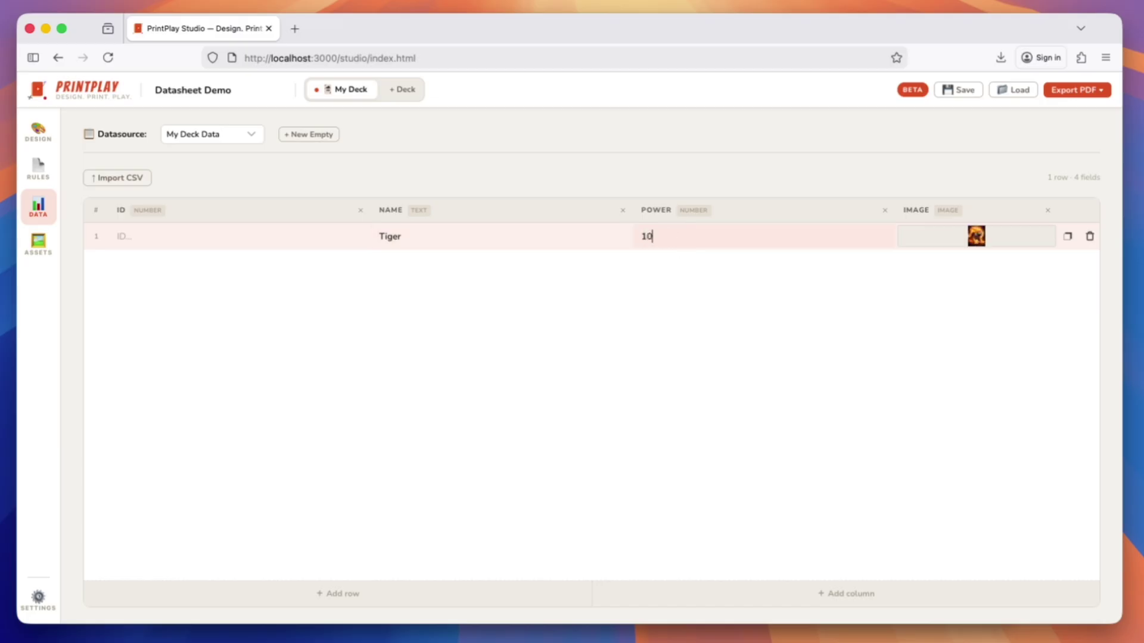
left_click(669, 387)
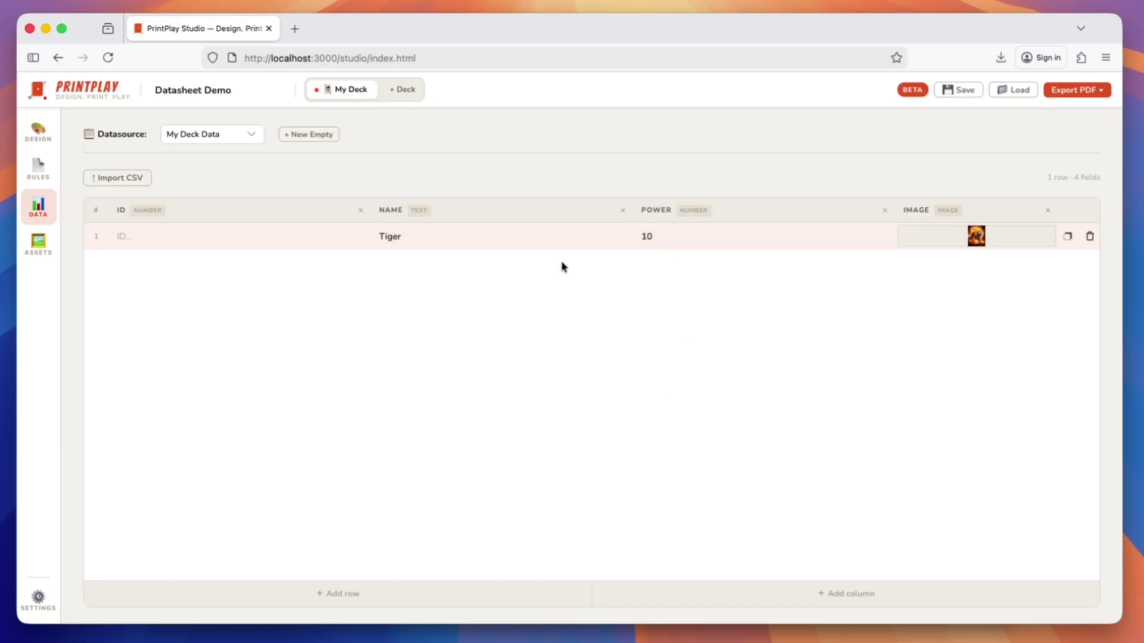
left_click(190, 231)
type("1")
- Add a text element to the card front, centre-align it and link it to the Name data field
left_click(38, 130)
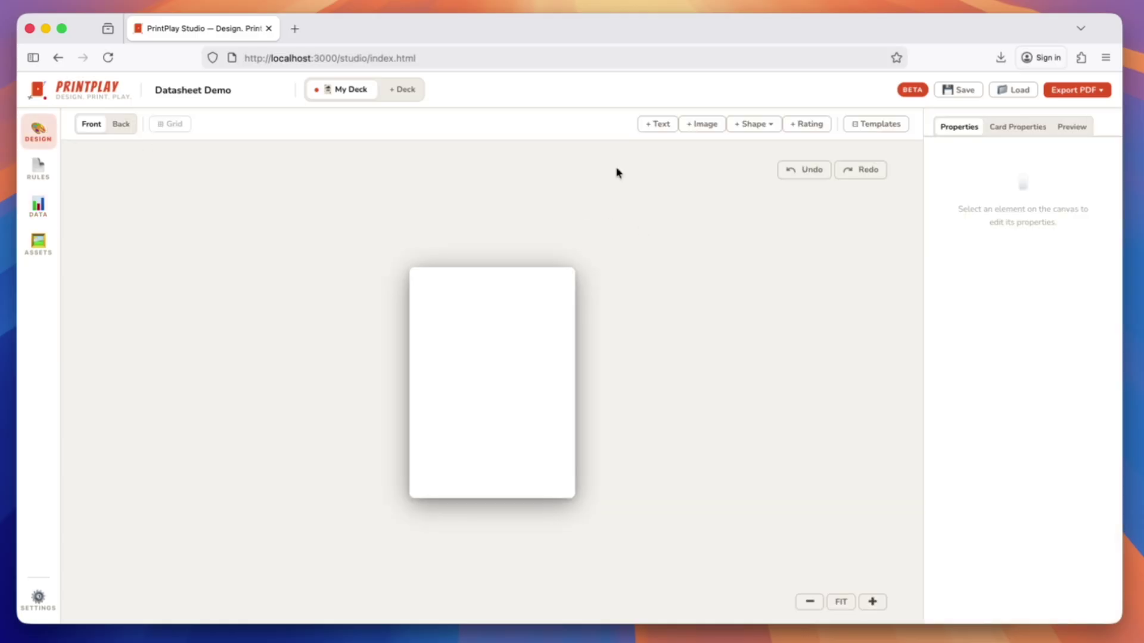
left_click(655, 123)
left_click(502, 303)
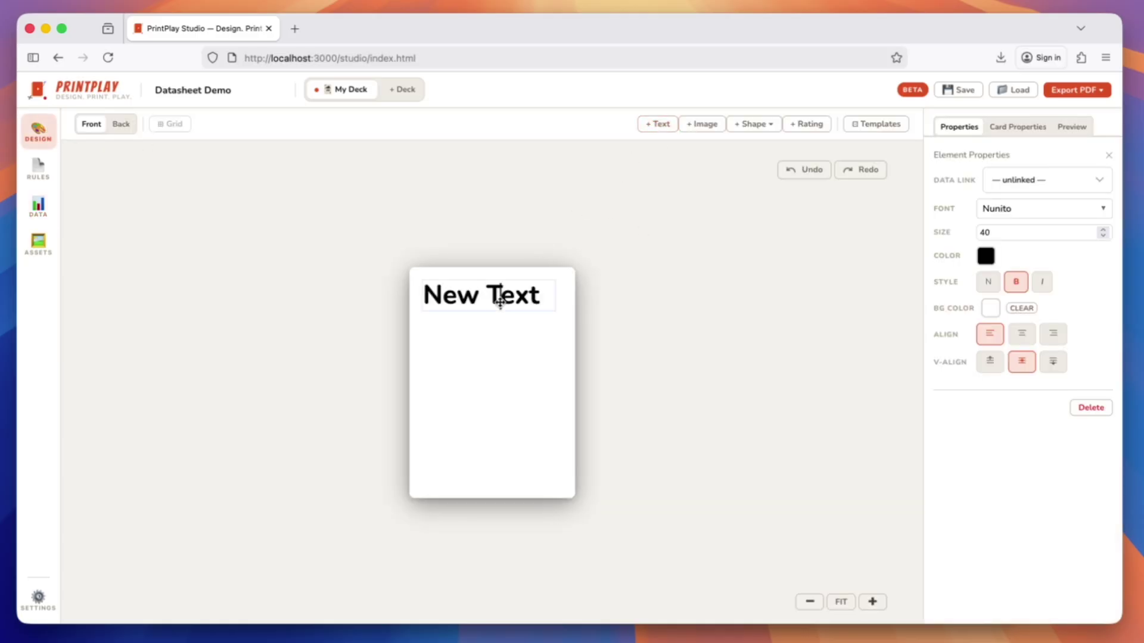
left_click(1031, 341)
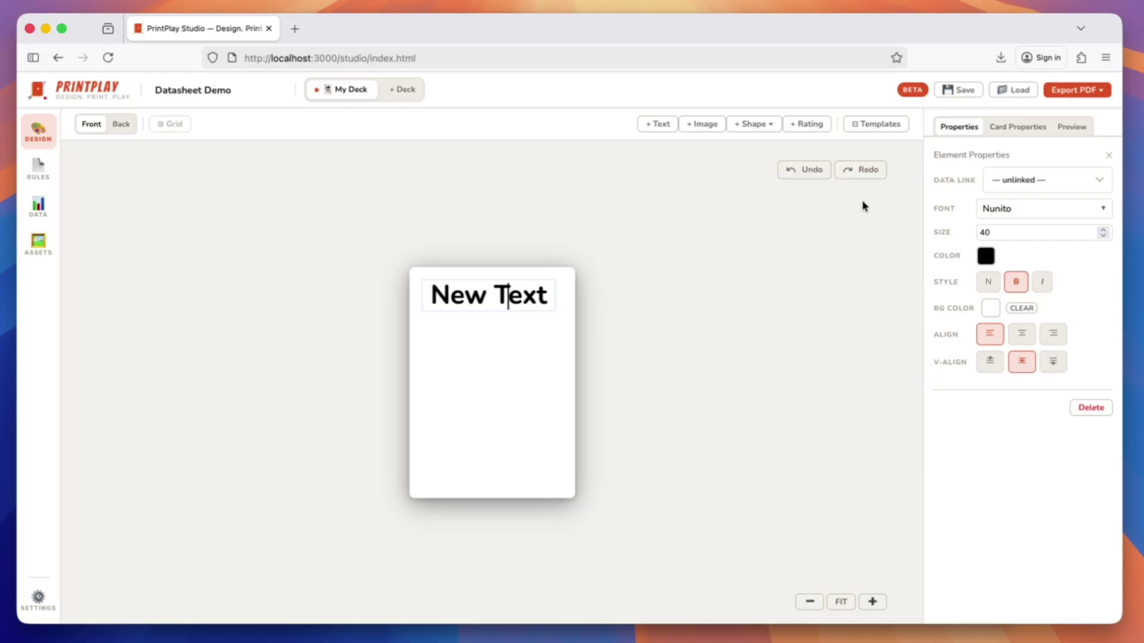
left_click(1059, 185)
left_click(1036, 204)
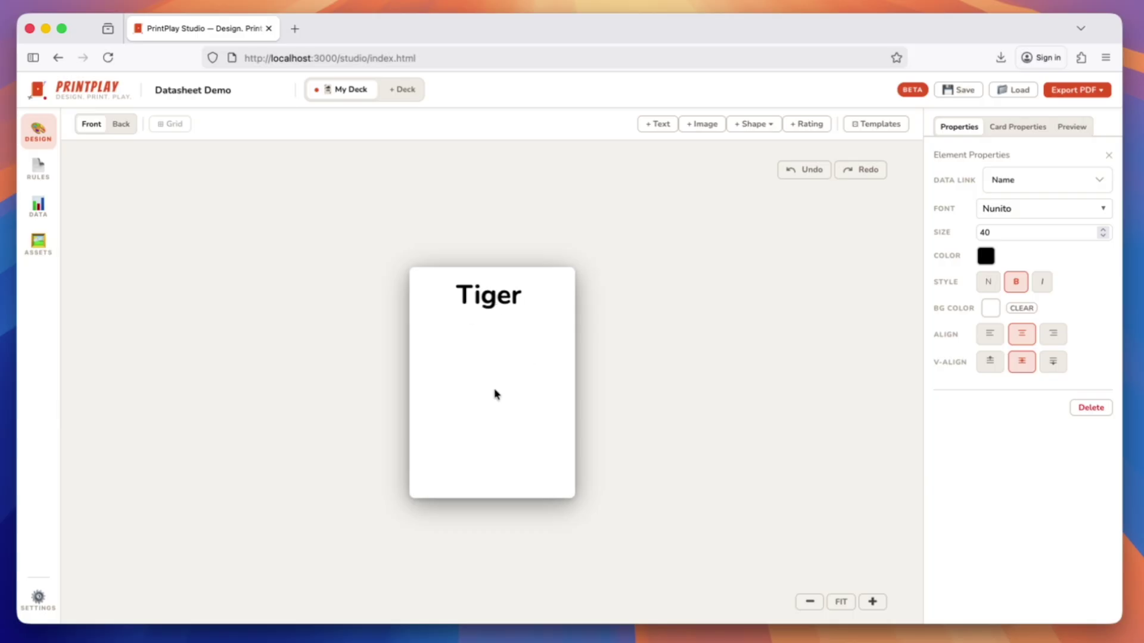
- Add an image element to the card front, enlarge and centre it below the name, and link it to the Image data field
left_click(705, 125)
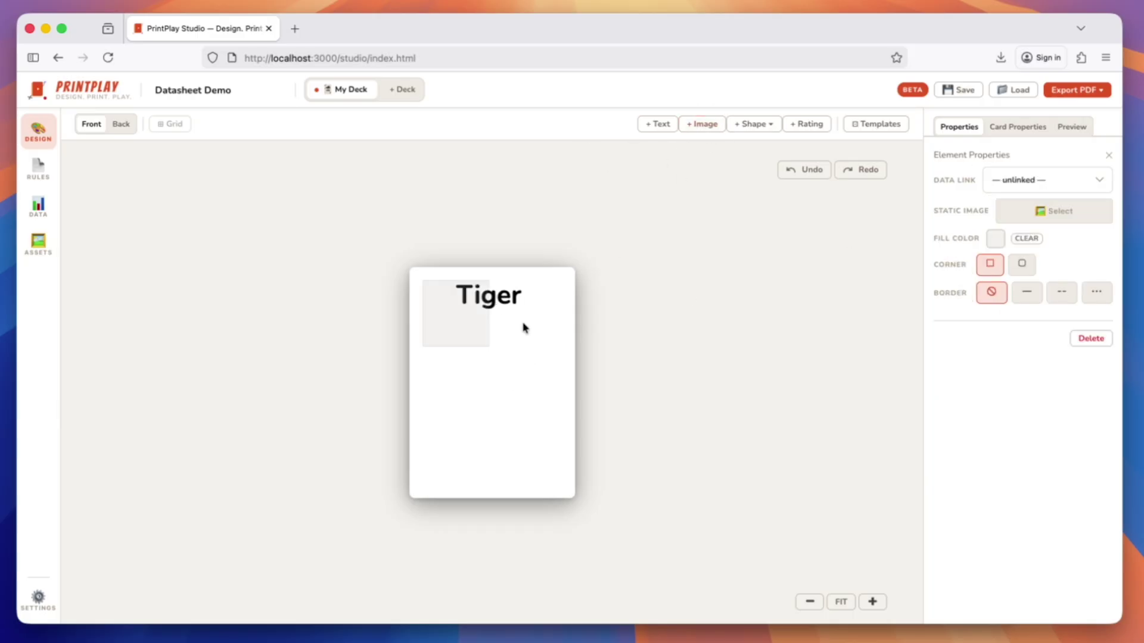
left_click_drag(467, 322, 508, 391)
left_click(1011, 180)
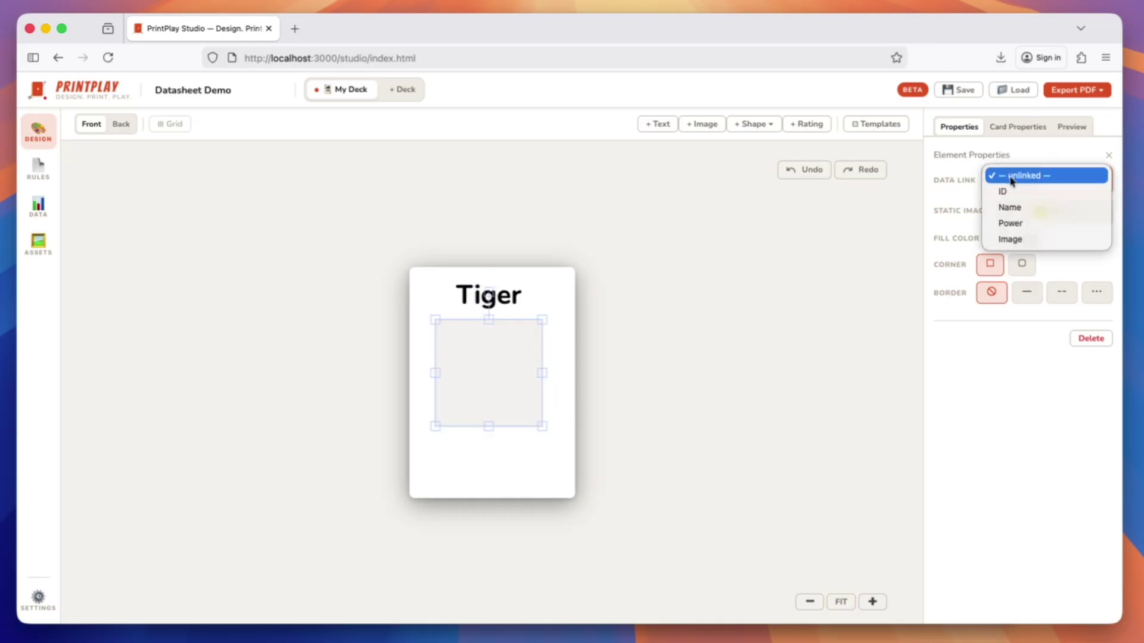
left_click(1012, 238)
left_click_drag(494, 382, 507, 383)
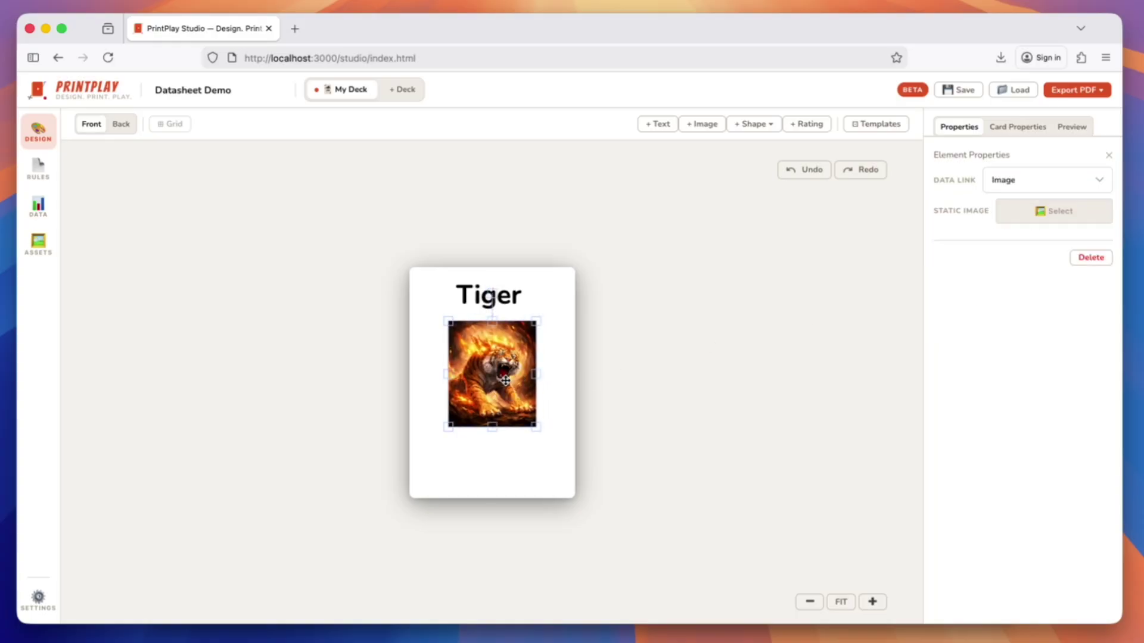
left_click(508, 447)
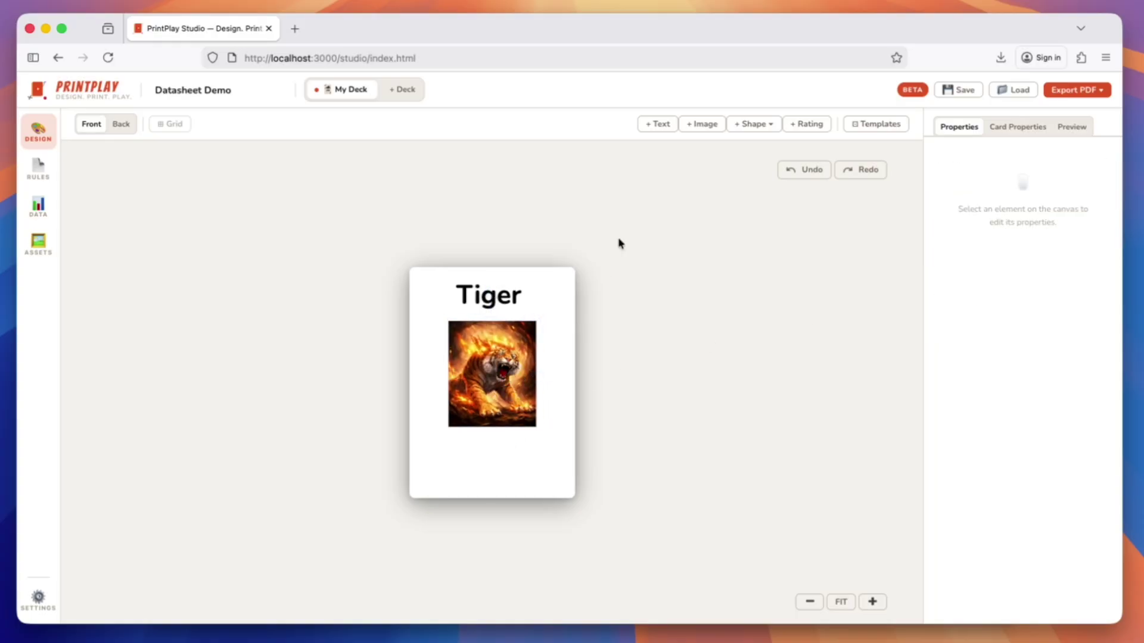
- Add a centre-aligned text element below the card's image and link it to the Power data field
left_click(660, 126)
left_click_drag(501, 298, 511, 460)
left_click(1047, 180)
left_click(1012, 223)
left_click(729, 357)
left_click(457, 478)
left_click_drag(451, 457, 479, 464)
left_click(1021, 333)
left_click(559, 447)
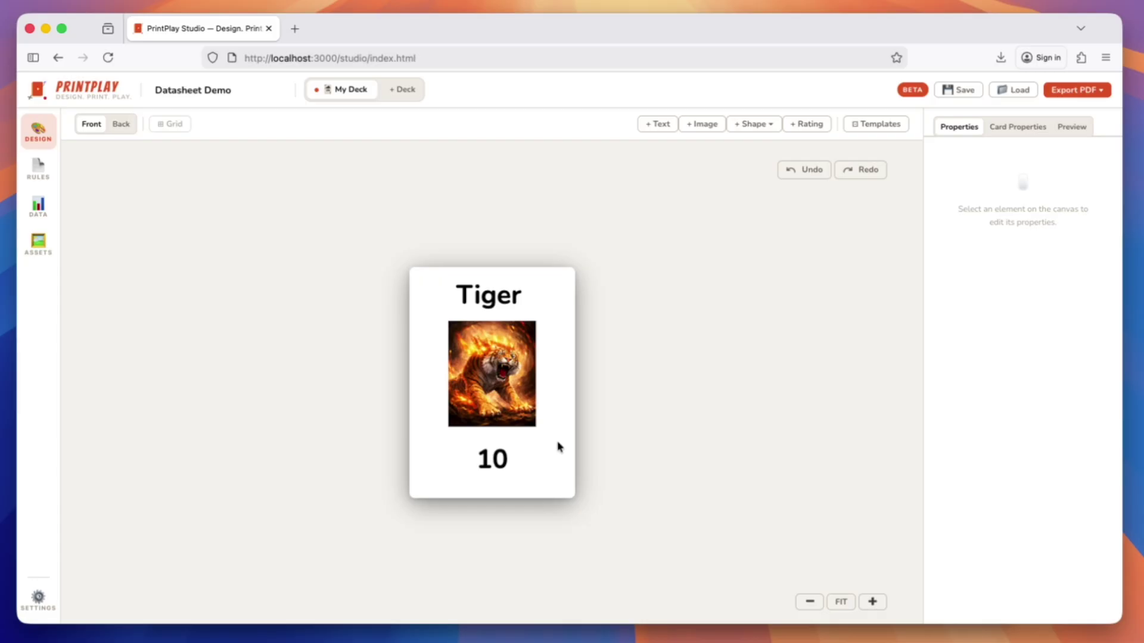
- Add a second datasheet row with ID 2, name "Hawk", power 6 and the hawk image
left_click(46, 216)
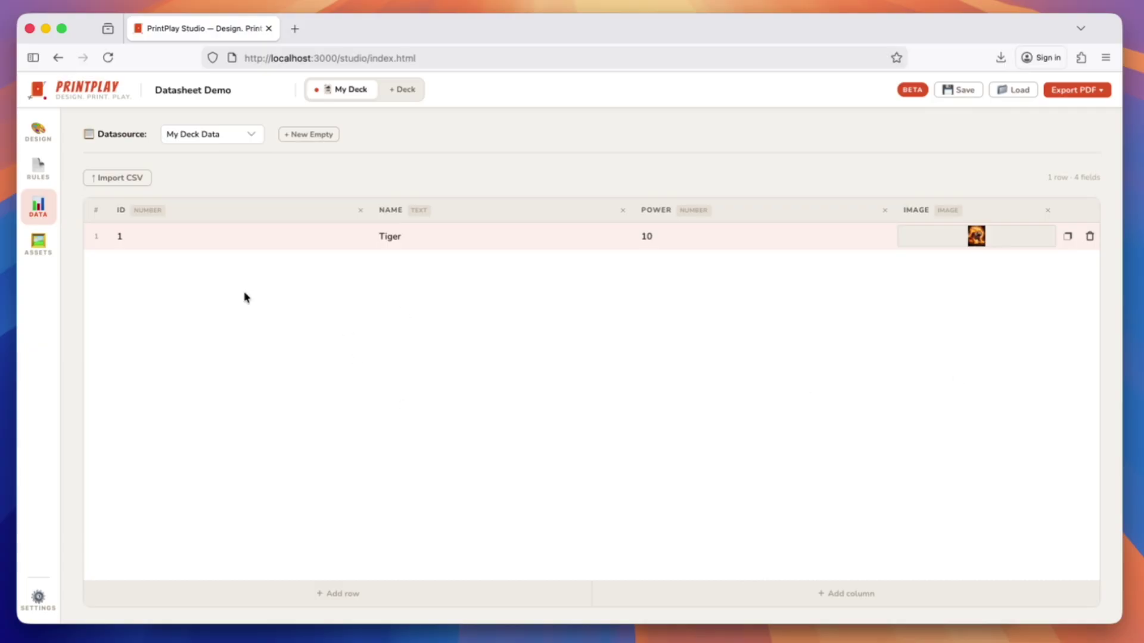
left_click(322, 596)
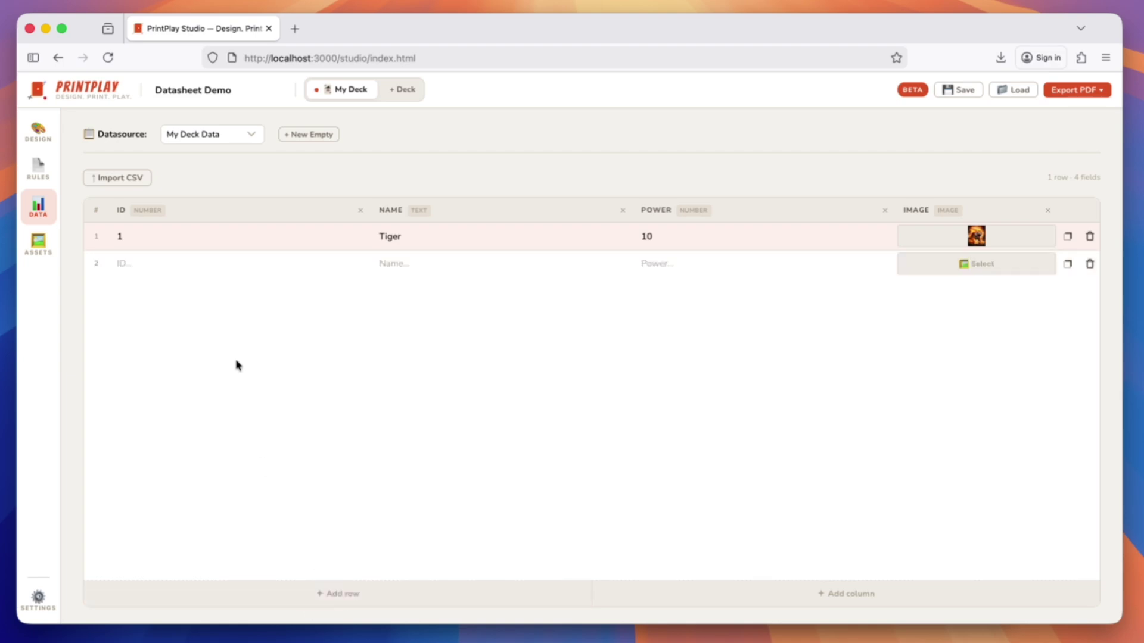
left_click(190, 265)
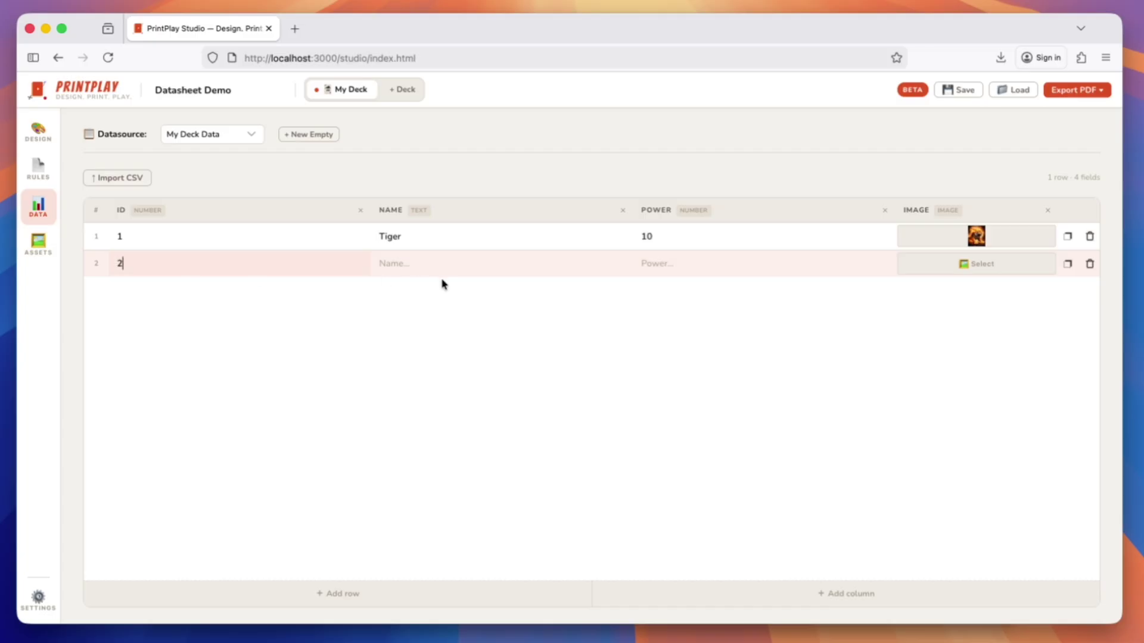
type("Hawk")
left_click(668, 261)
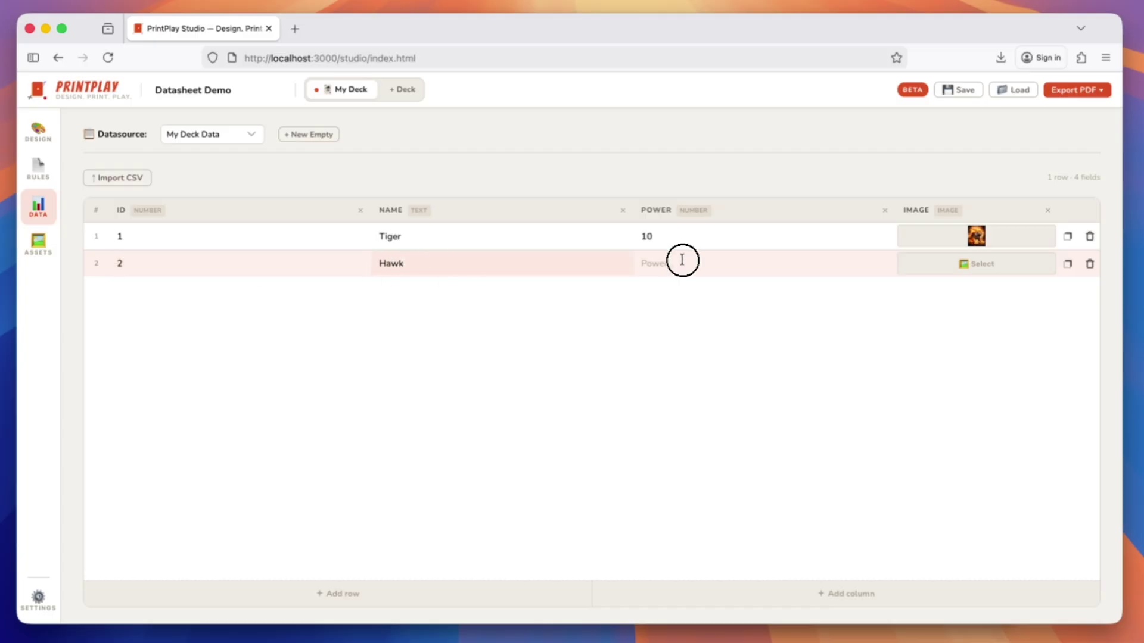
type("6")
left_click(971, 265)
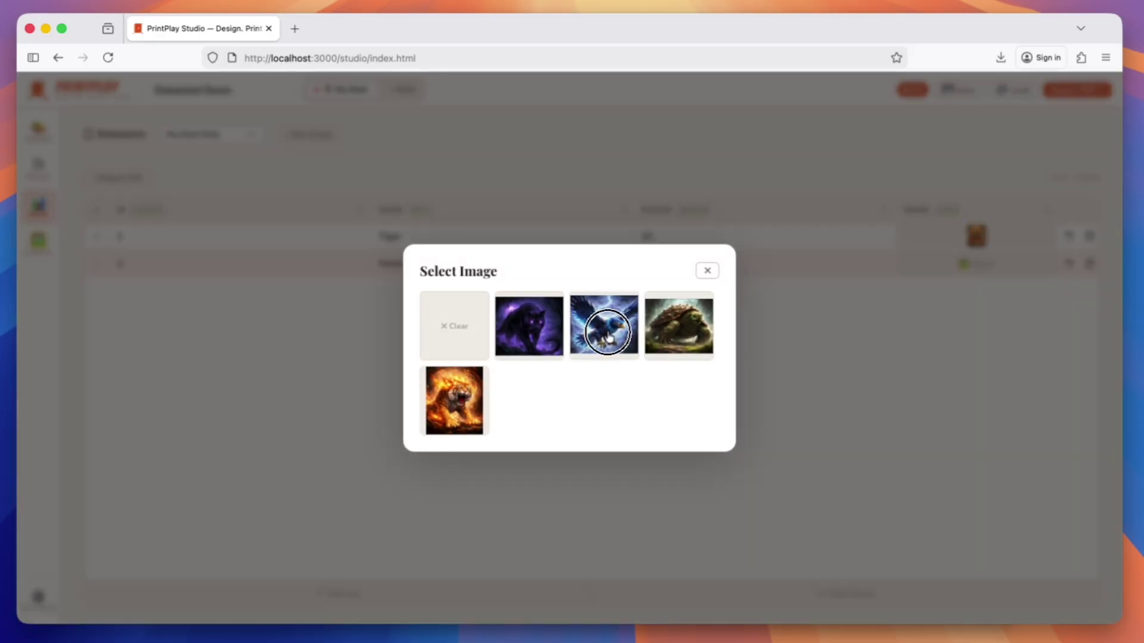
left_click(607, 339)
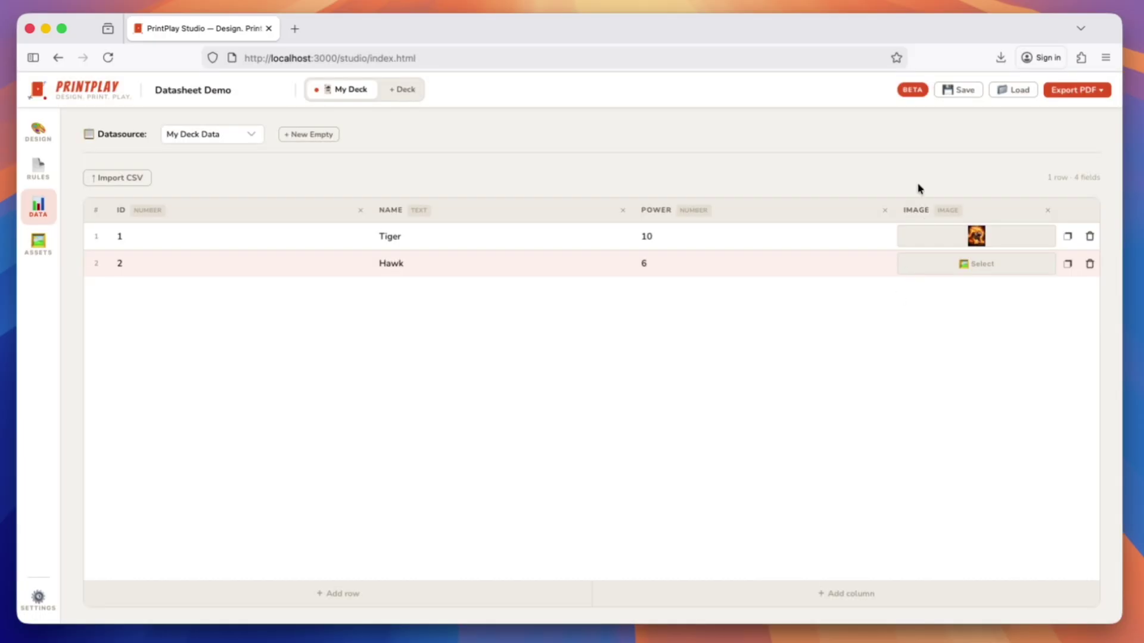
- Return to the card design and preview the fronts of the Tiger and Hawk cards
left_click(49, 143)
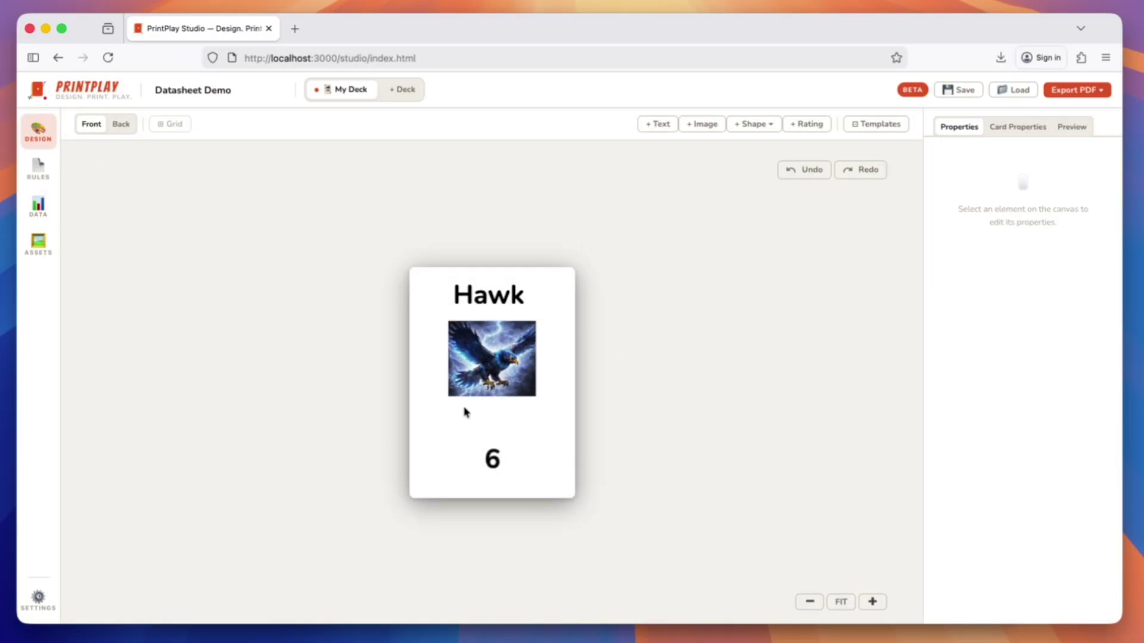
left_click(1074, 127)
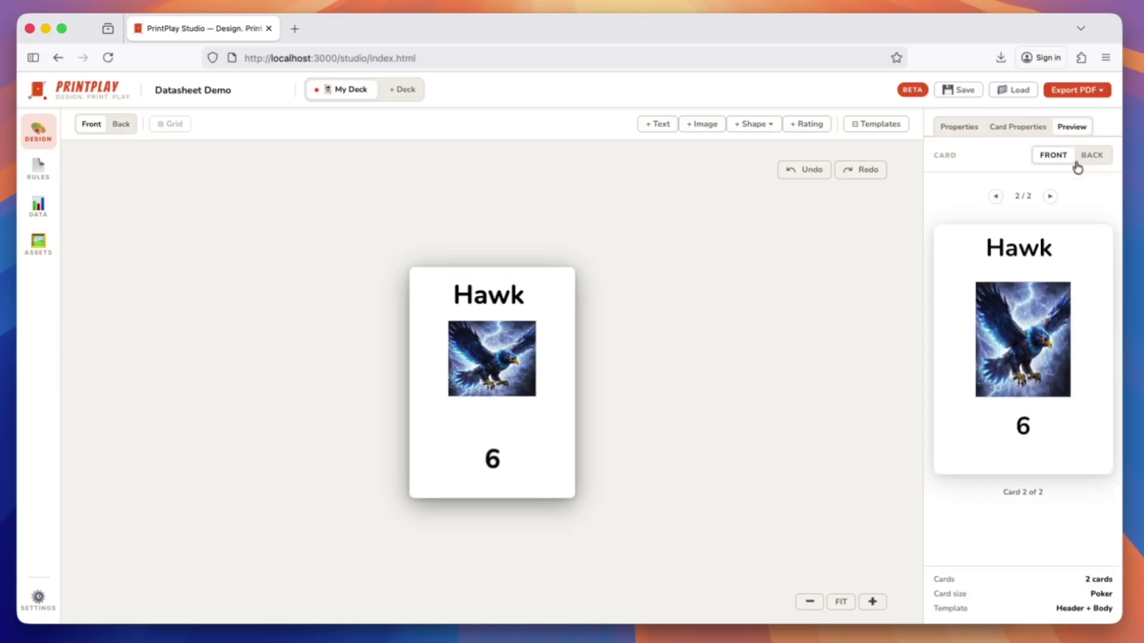
left_click(996, 197)
left_click(1051, 198)
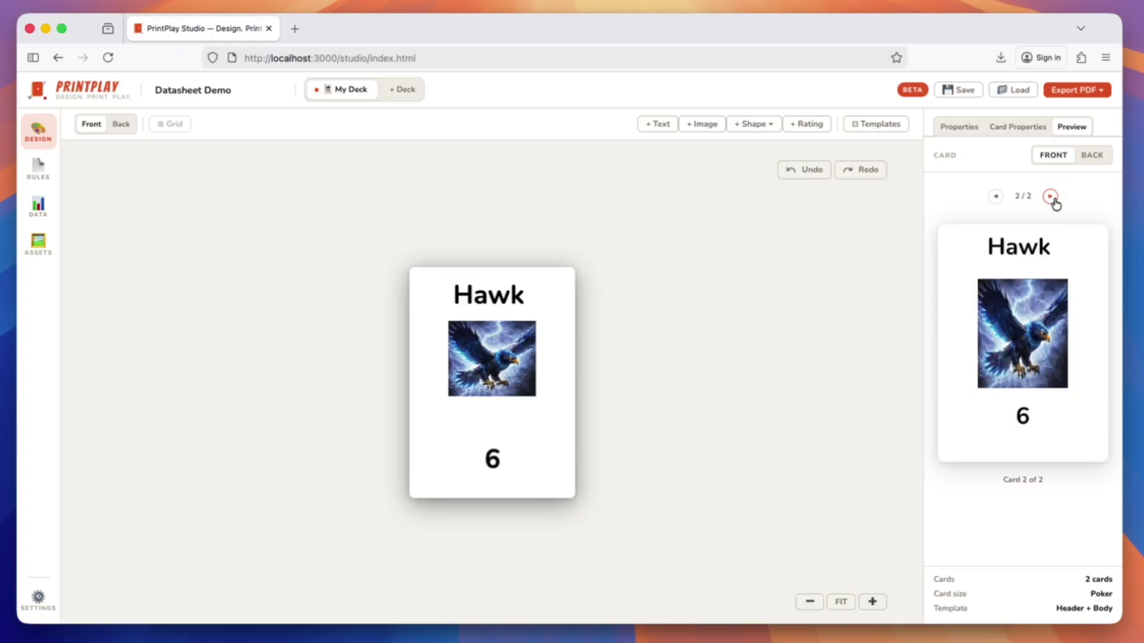
left_click(995, 197)
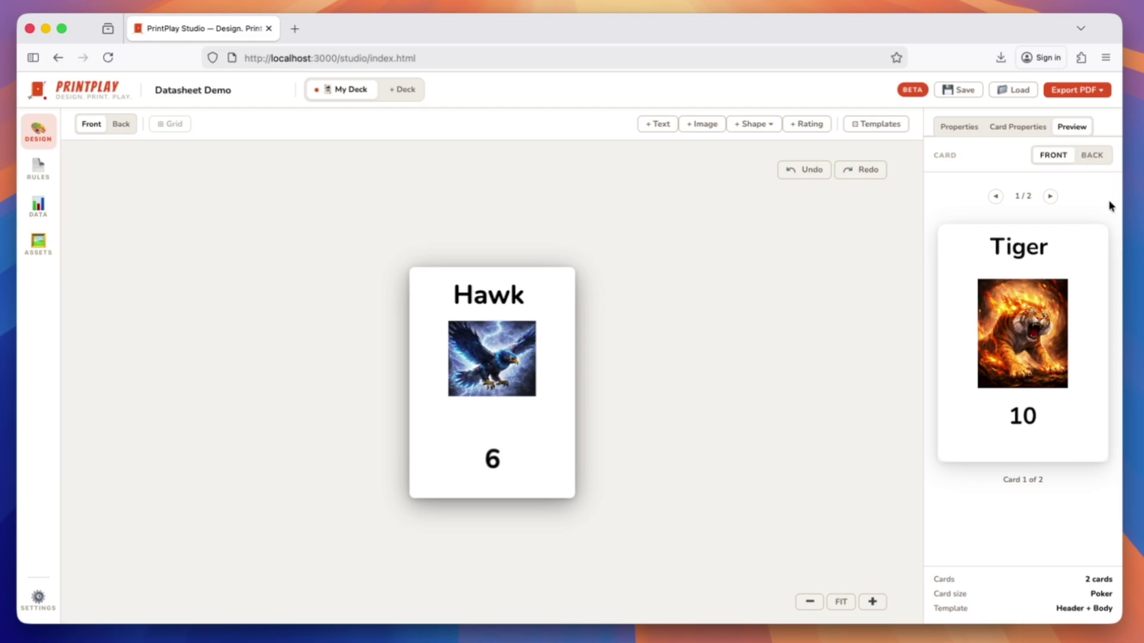
left_click(1050, 197)
left_click(995, 197)
- Duplicate the Hawk row in the datasheet twice
left_click(52, 205)
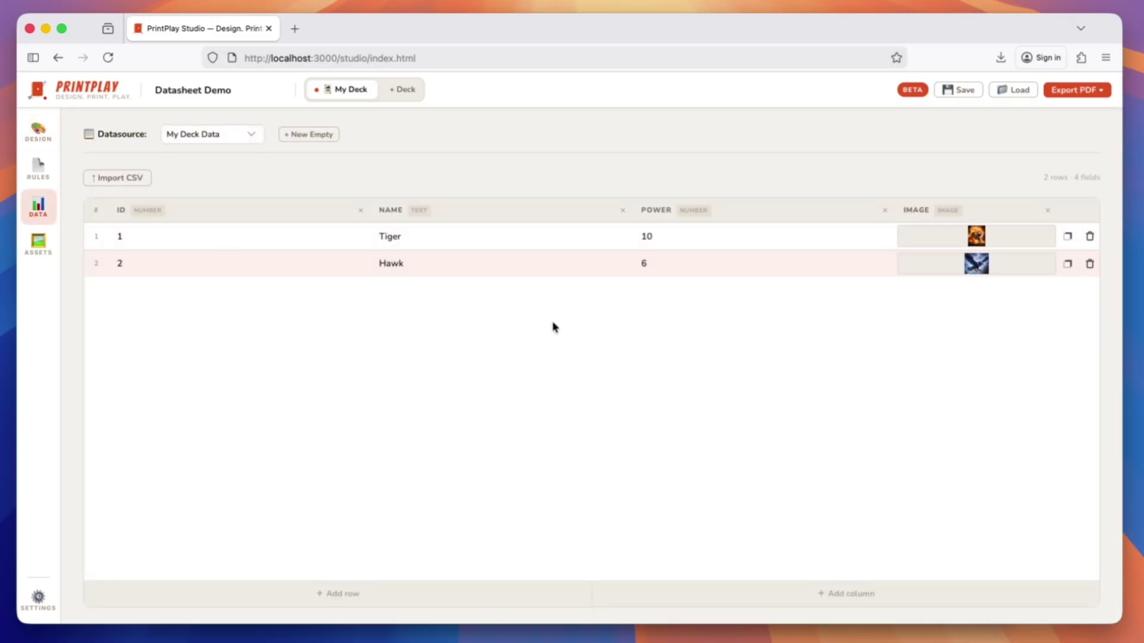
left_click(1068, 264)
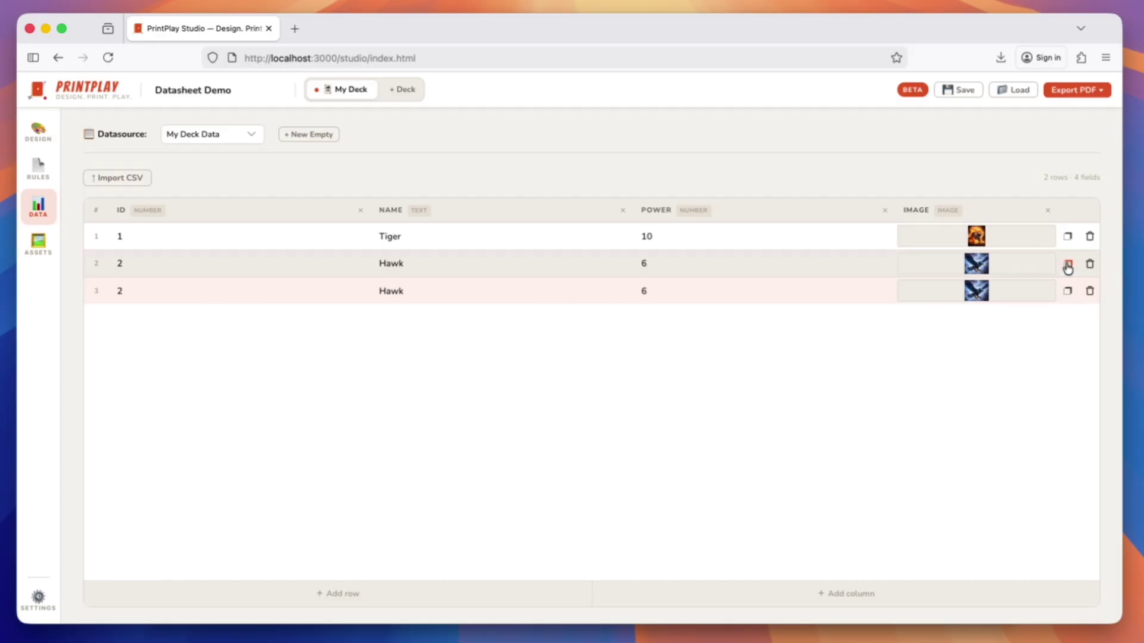
left_click(1068, 291)
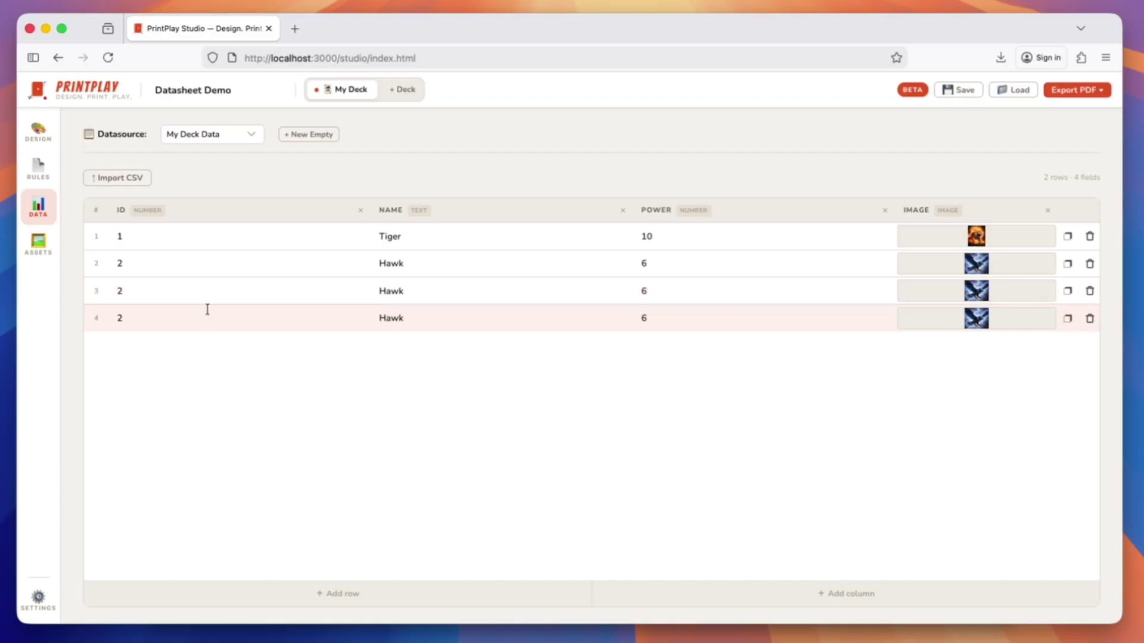
- Set the third datasheet row's ID to 3 and its name to "Panther"
left_click(191, 293)
type("3")
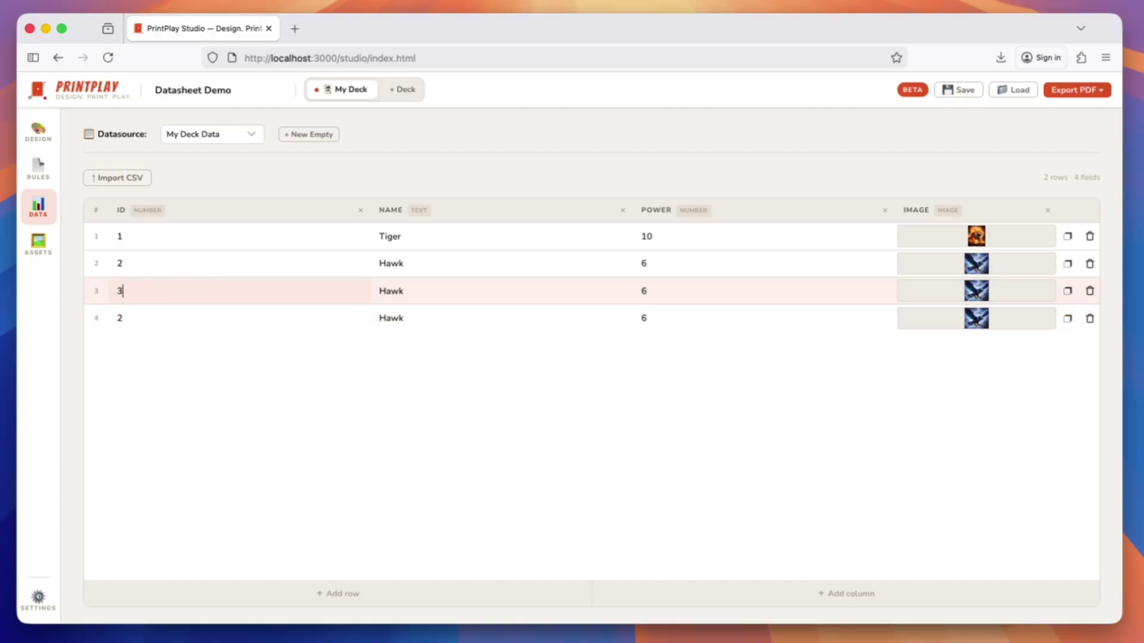
left_click(403, 291)
type("Pnther")
key("BackSpace")
key("BackSpace")
key("BackSpace")
key("BackSpace")
key("BackSpace")
type("anther")
key("BackSpace")
key("BackSpace")
key("BackSpace")
type("her")
- Set the Panther row's power to 9 and assign it the panther image
left_click(662, 290)
type("9")
left_click(975, 298)
left_click(975, 295)
left_click(772, 374)
- Change the fourth datasheet row to name "Tortoise", power 8 and the turtle image
double_click(391, 316)
type("Tortoise")
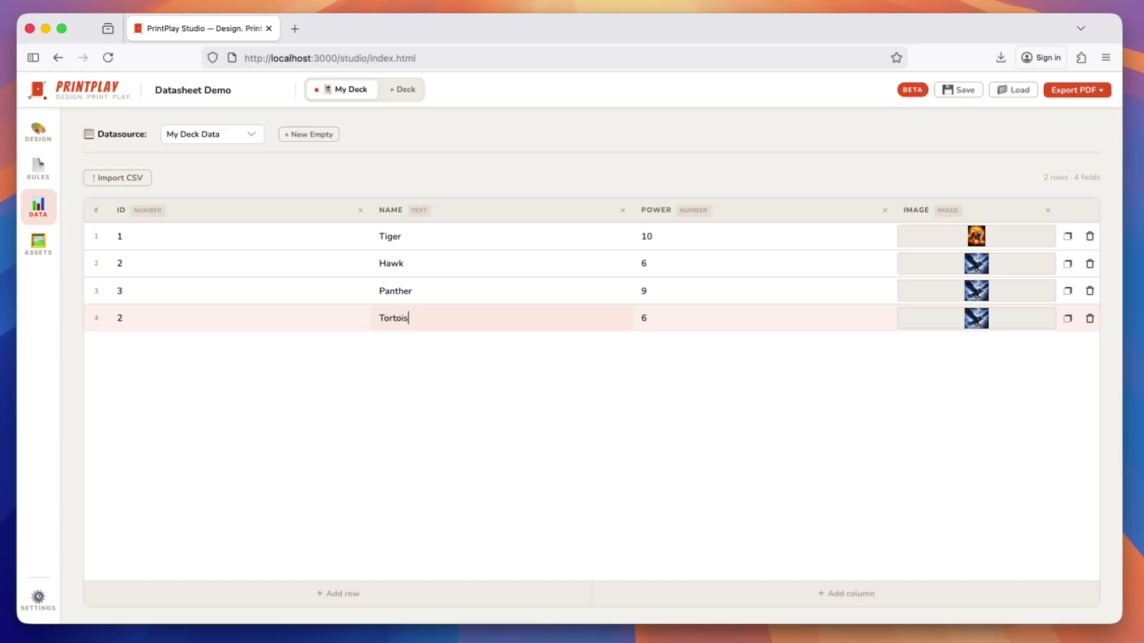
left_click(664, 314)
type("8")
left_click(978, 324)
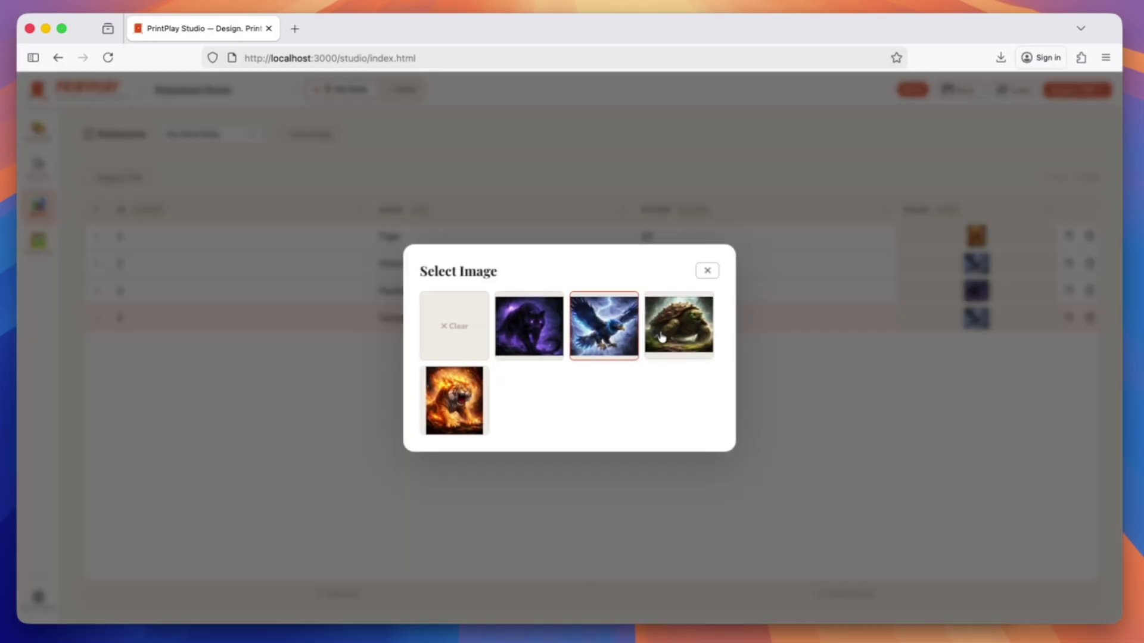
left_click(809, 389)
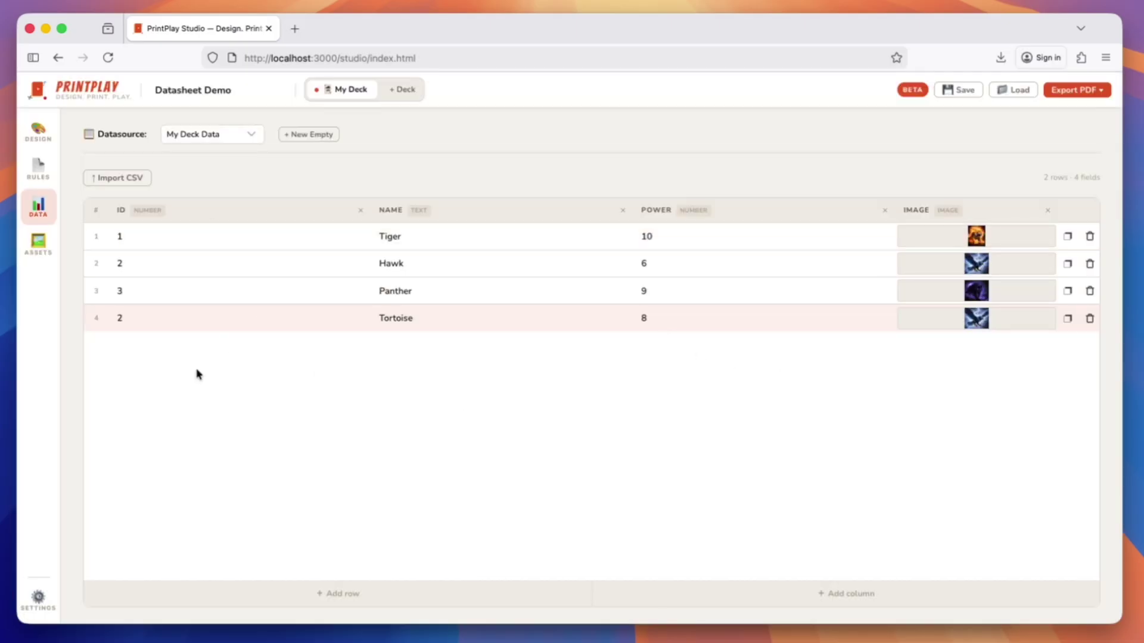
- Return to the card design and preview the deck's cards from Tortoise back to Tiger
left_click(46, 139)
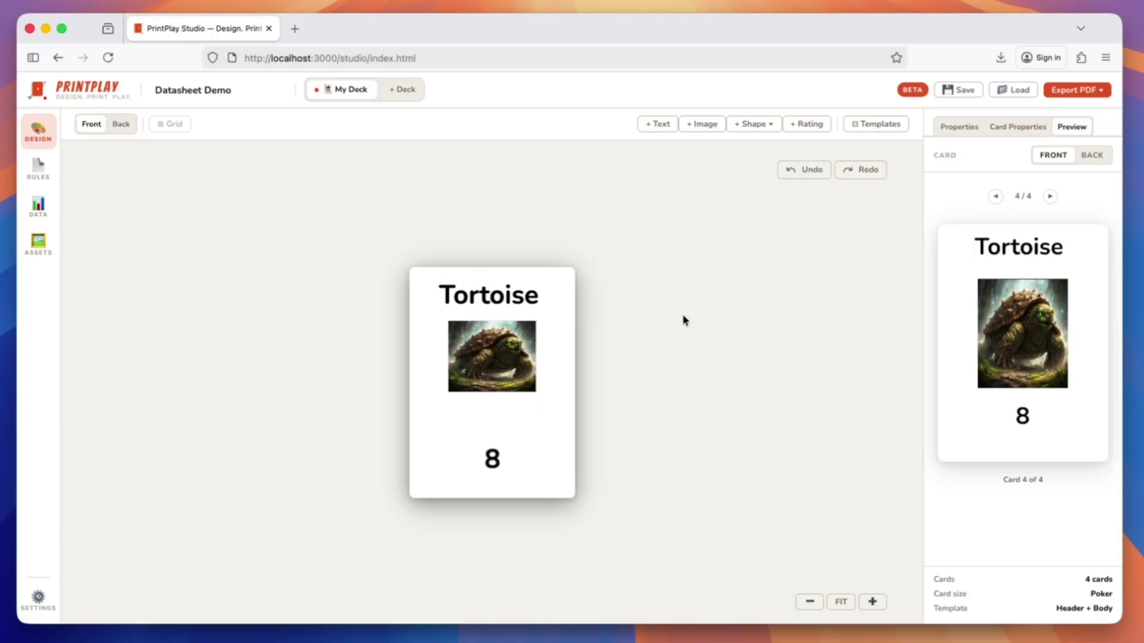
left_click(996, 196)
left_click(995, 196)
left_click(996, 196)
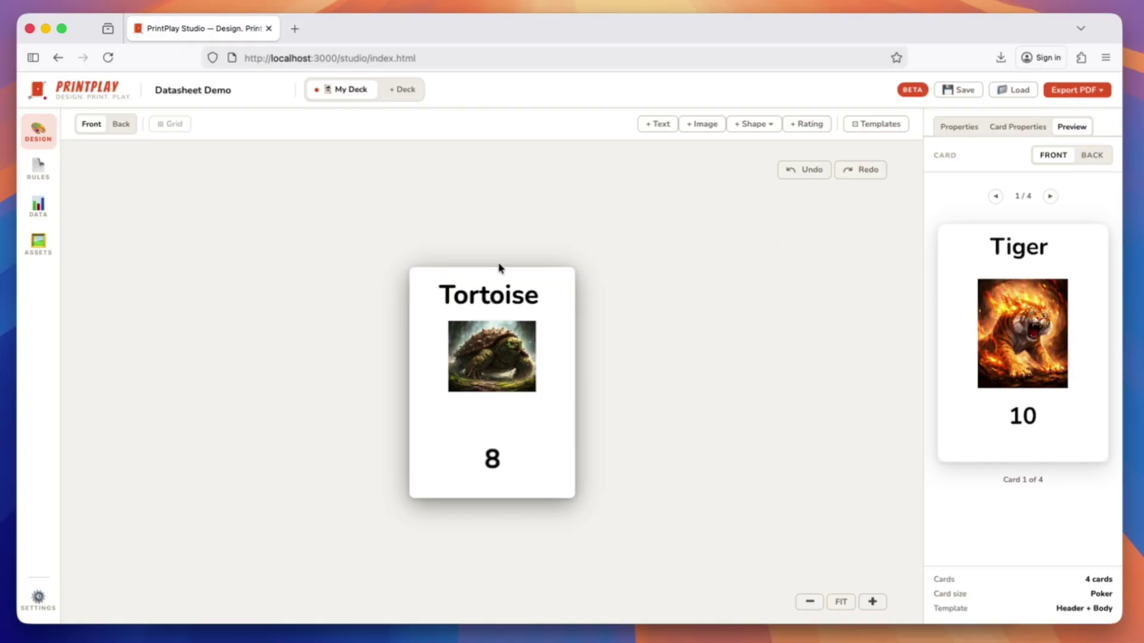
- Add a Number column named "_qty" to the datasheet
left_click(47, 218)
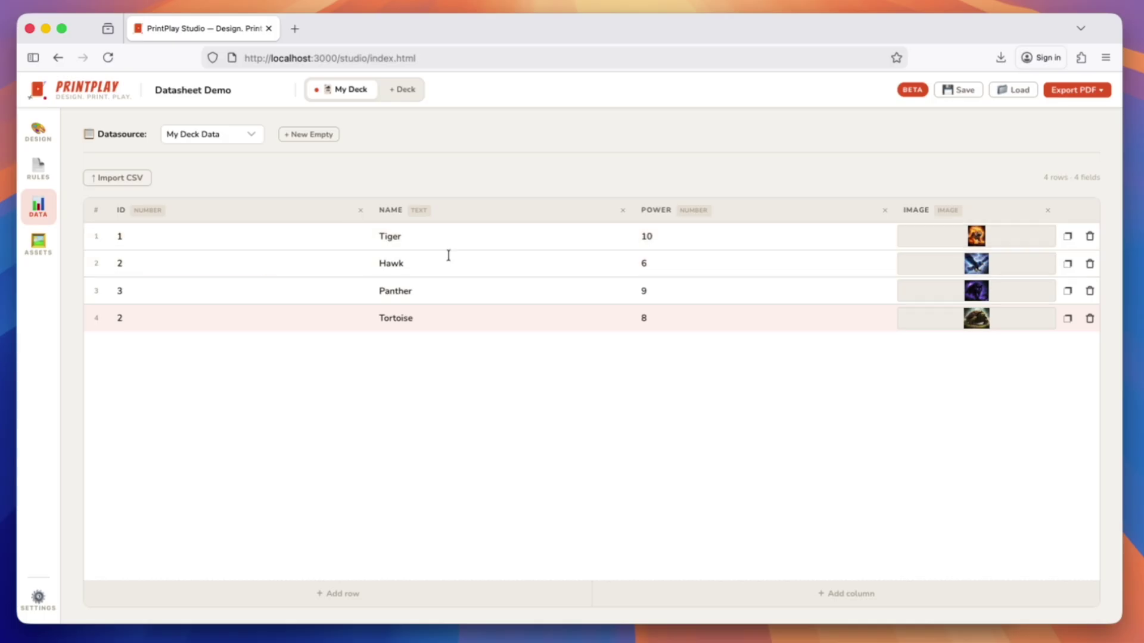
left_click(841, 595)
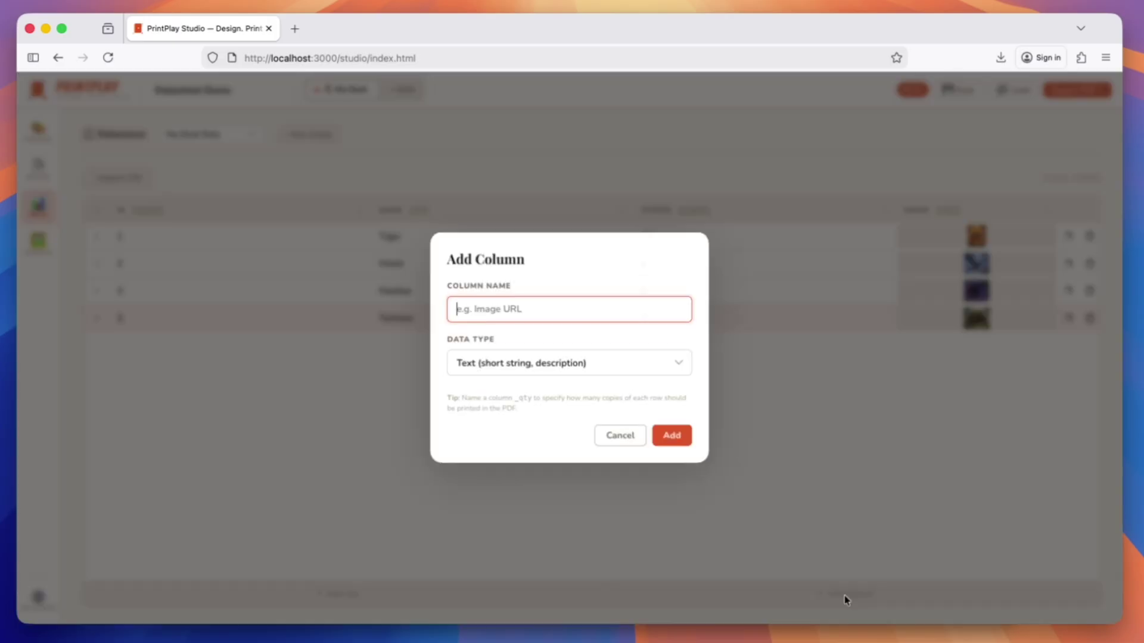
type("_")
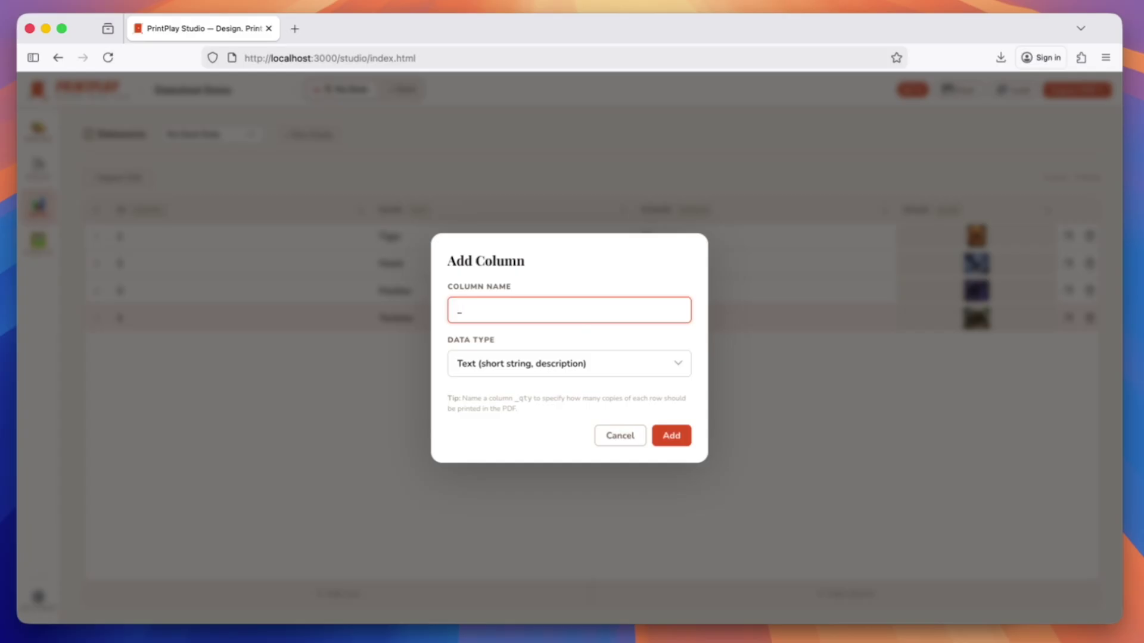
type("qty")
left_click(554, 365)
left_click(545, 378)
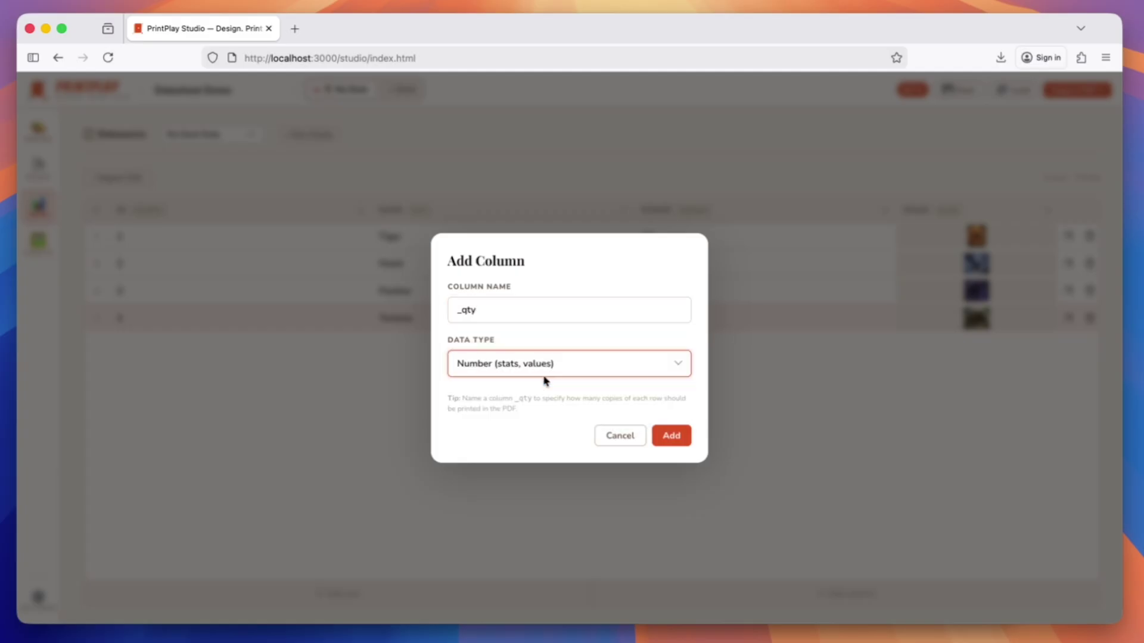
left_click(671, 436)
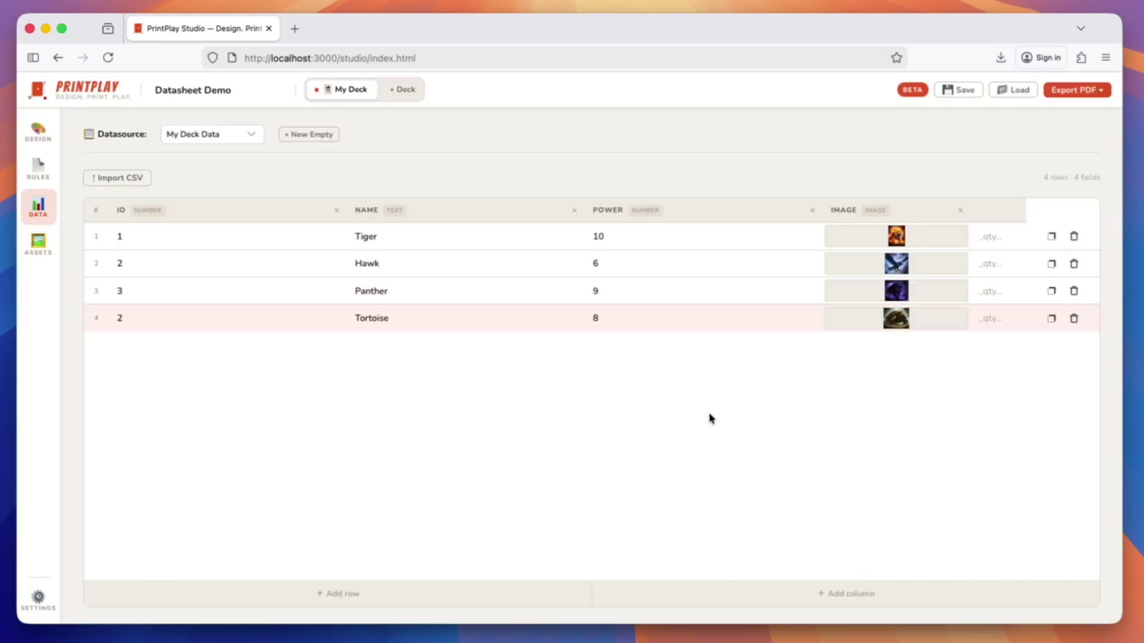
- Set the _qty values to 2 for Tiger, 4 for Hawk, 3 for Panther and 5 for Tortoise
left_click(992, 239)
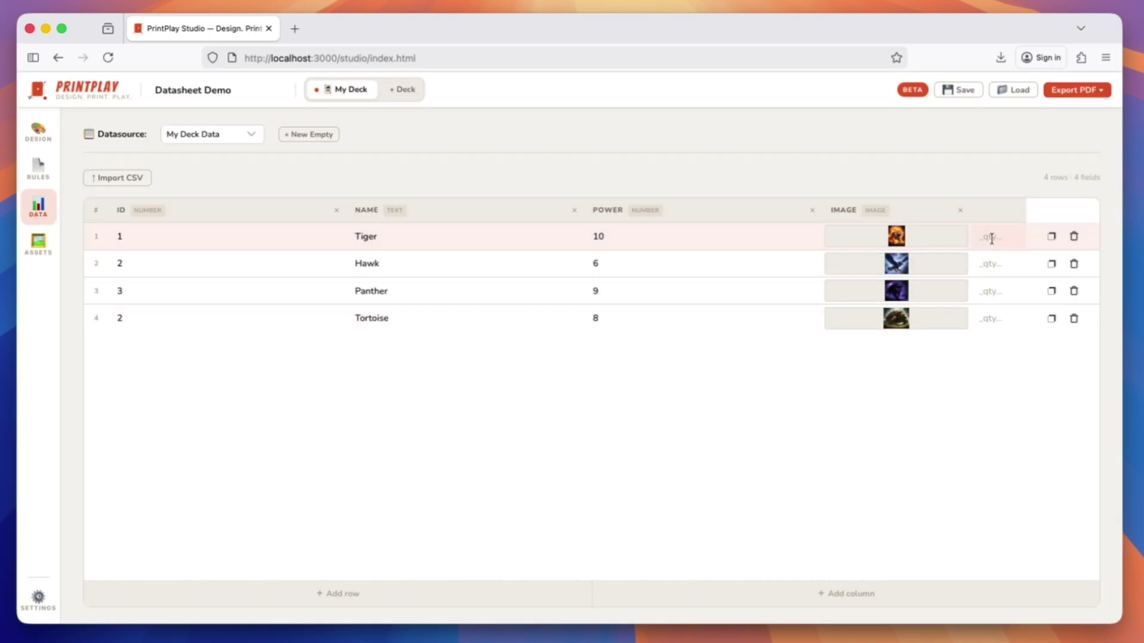
type("2")
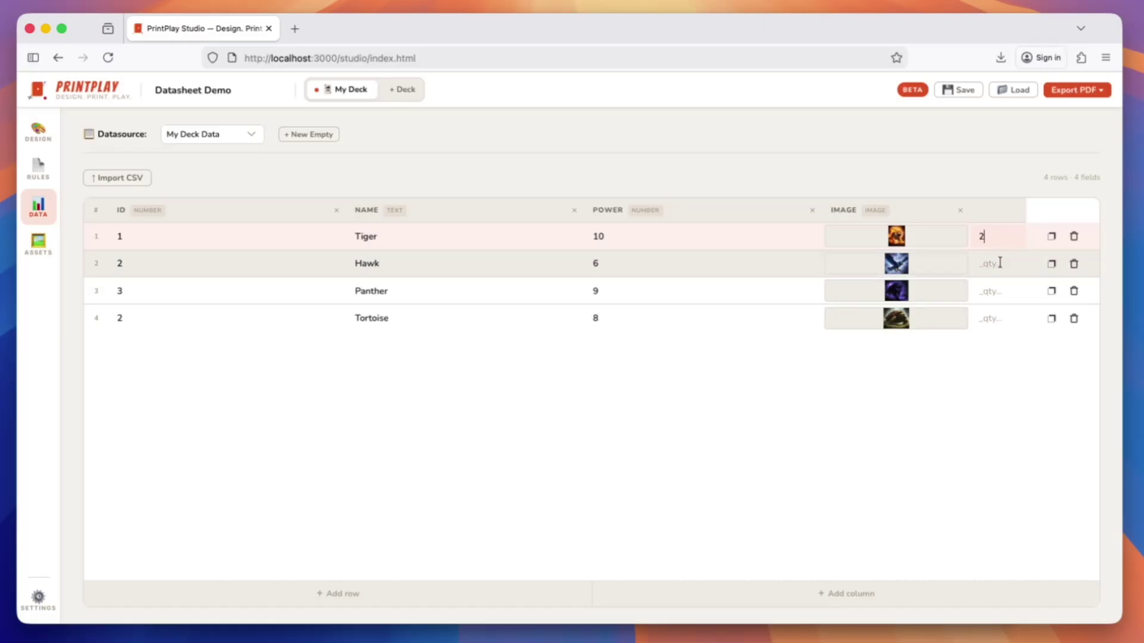
left_click(999, 263)
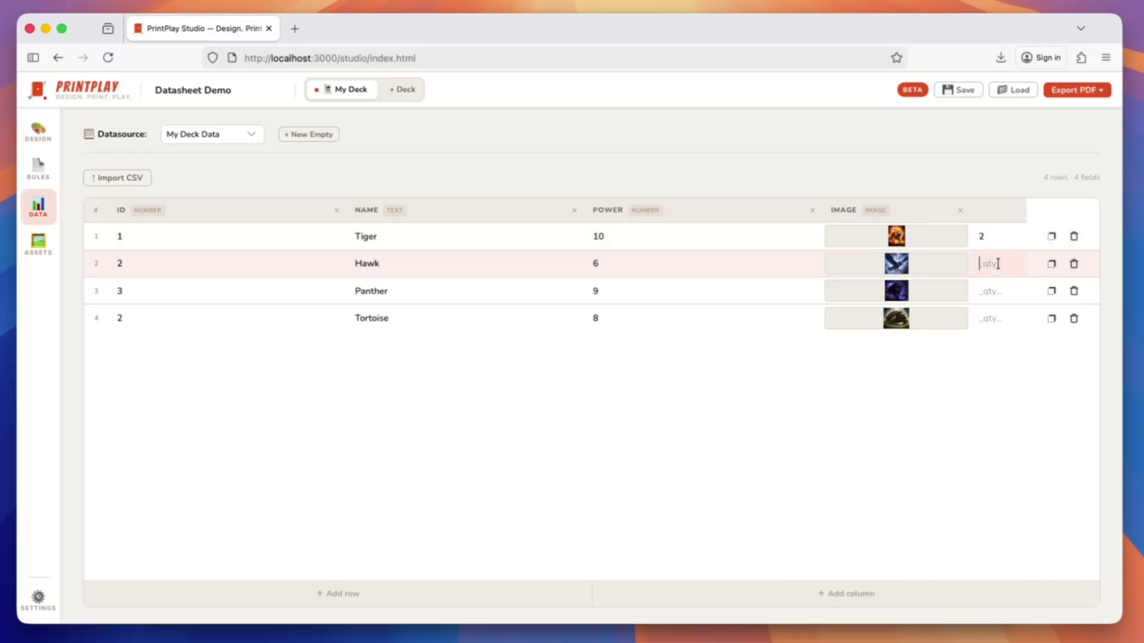
type("4")
left_click(987, 290)
type("3")
left_click(987, 320)
type("5")
left_click(966, 384)
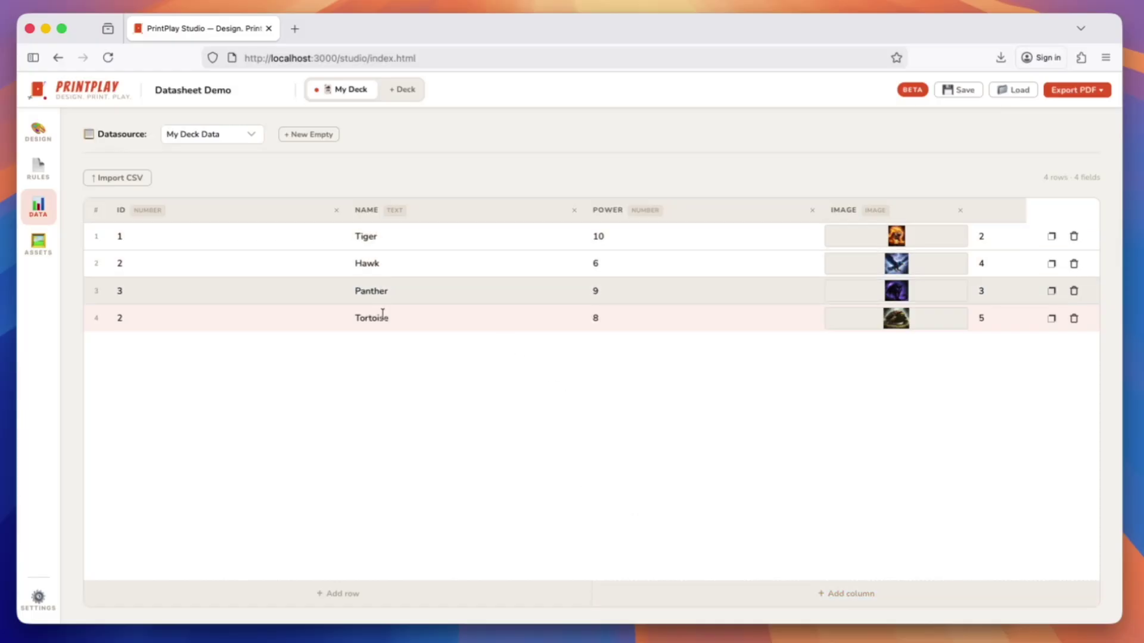
- Add a Number column named "Name_size" to the datasheet
left_click(831, 594)
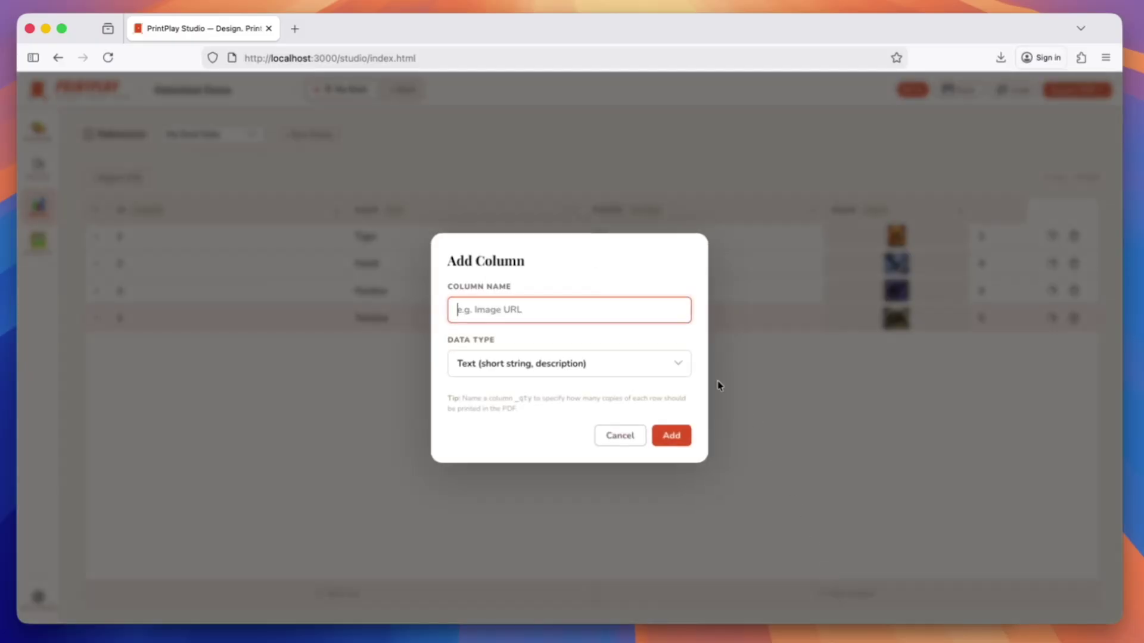
type("Name_size")
left_click(574, 365)
left_click(524, 384)
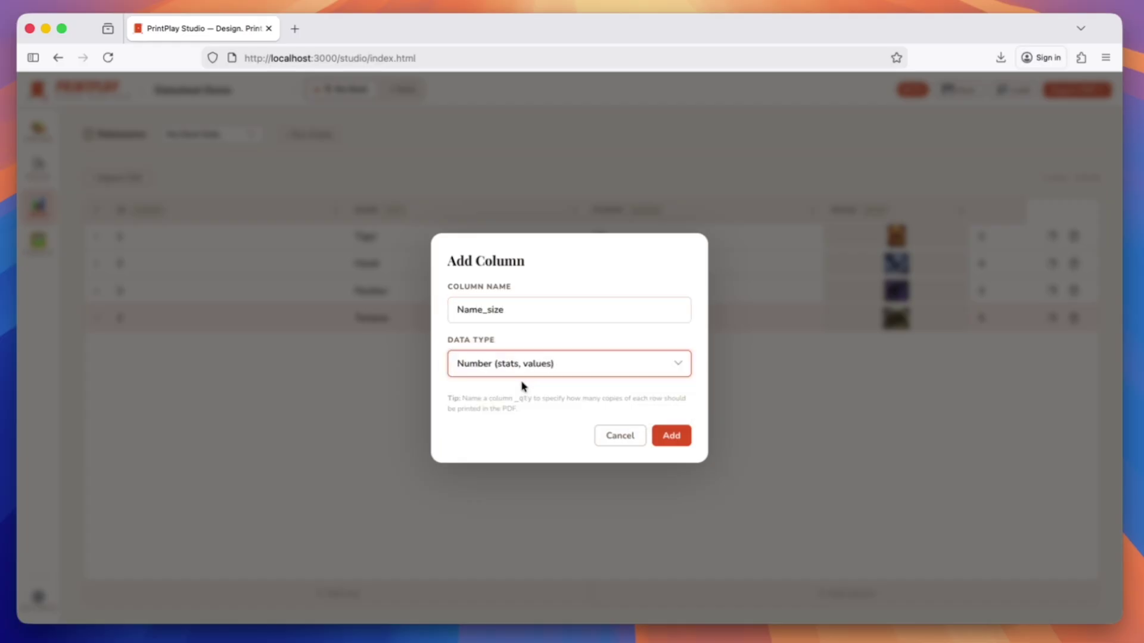
left_click(672, 436)
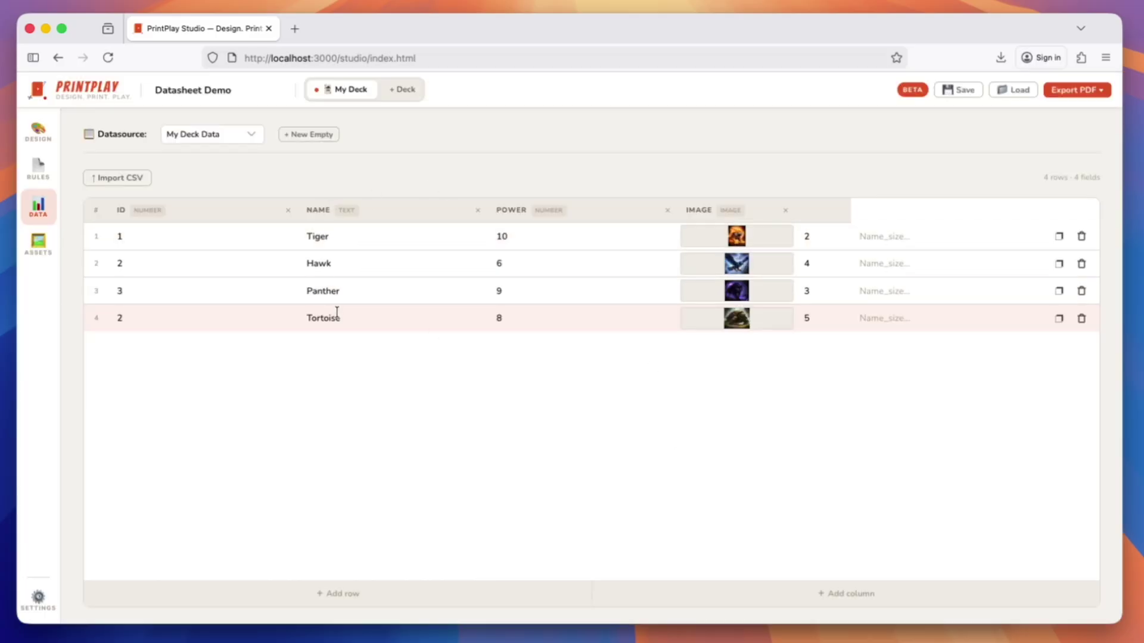
- Set the Name_size values to 18 for Tiger, 17 for Hawk, 18 for Panther and 15 for Tortoise
left_click(912, 239)
type("18")
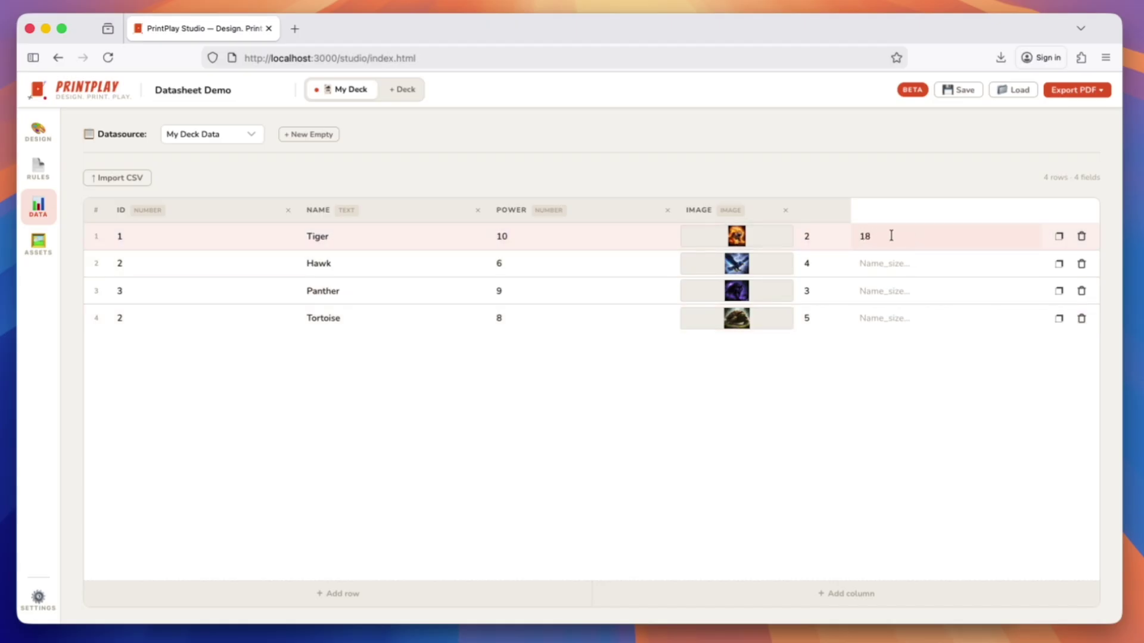
left_click(899, 264)
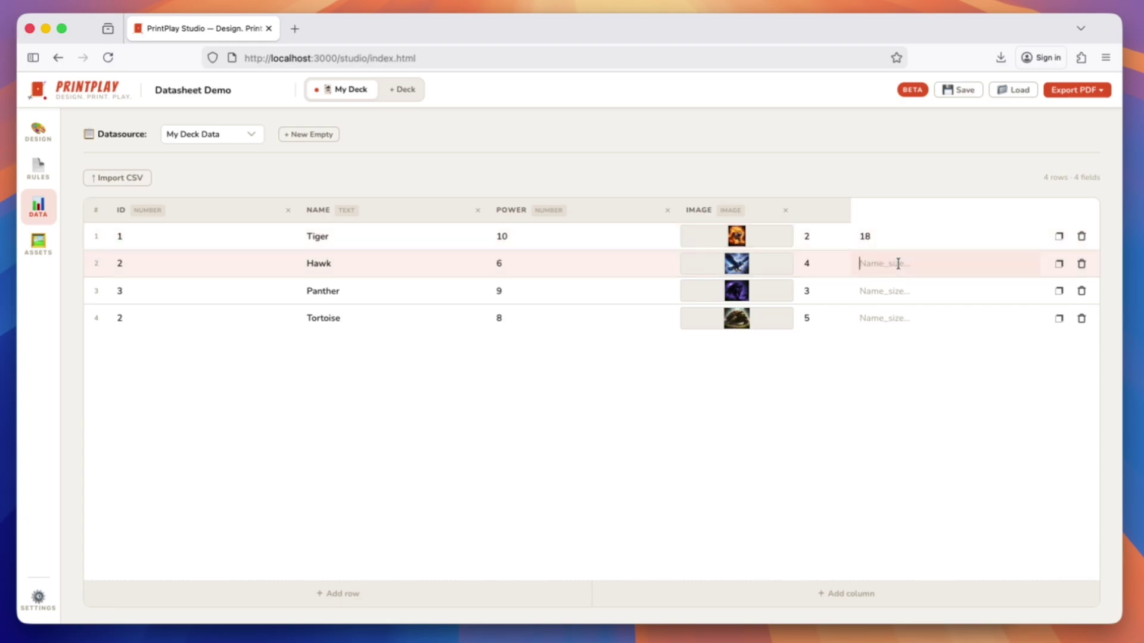
type("17")
left_click(892, 290)
type("18")
left_click(893, 320)
type("15")
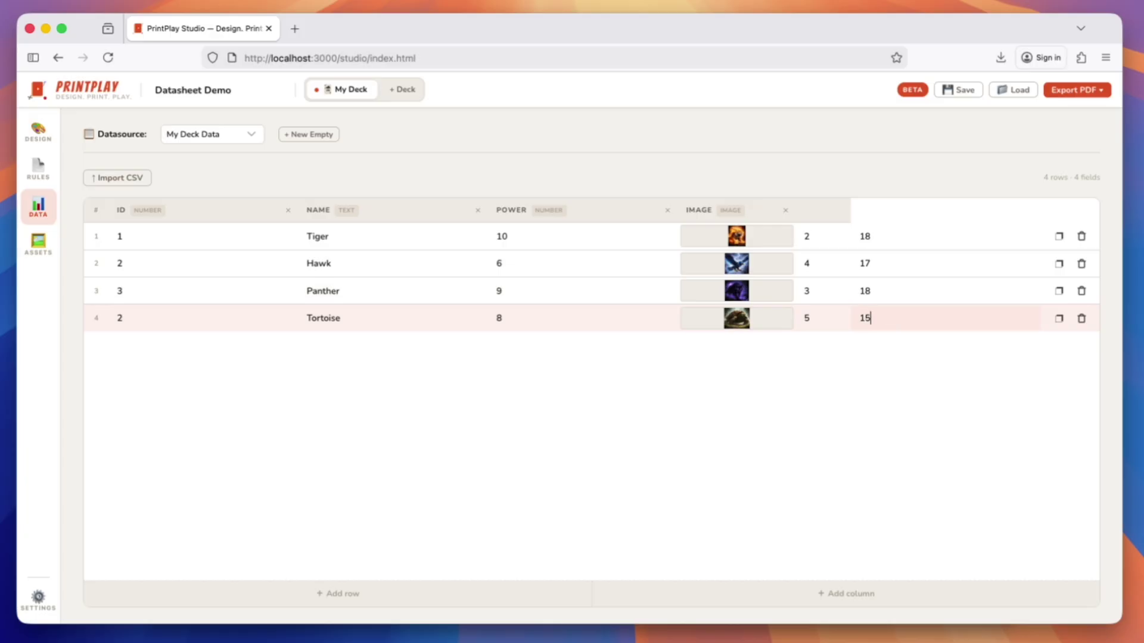
- Return to the card design and preview all four cards back and forth to compare their name sizes
left_click(36, 130)
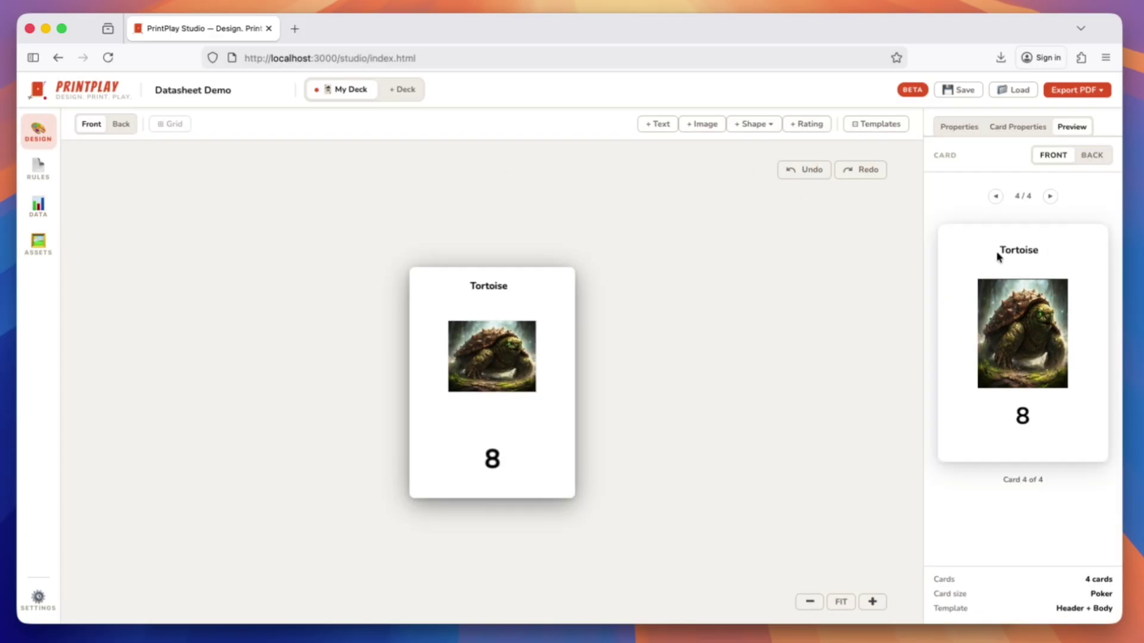
left_click(995, 197)
left_click(1049, 197)
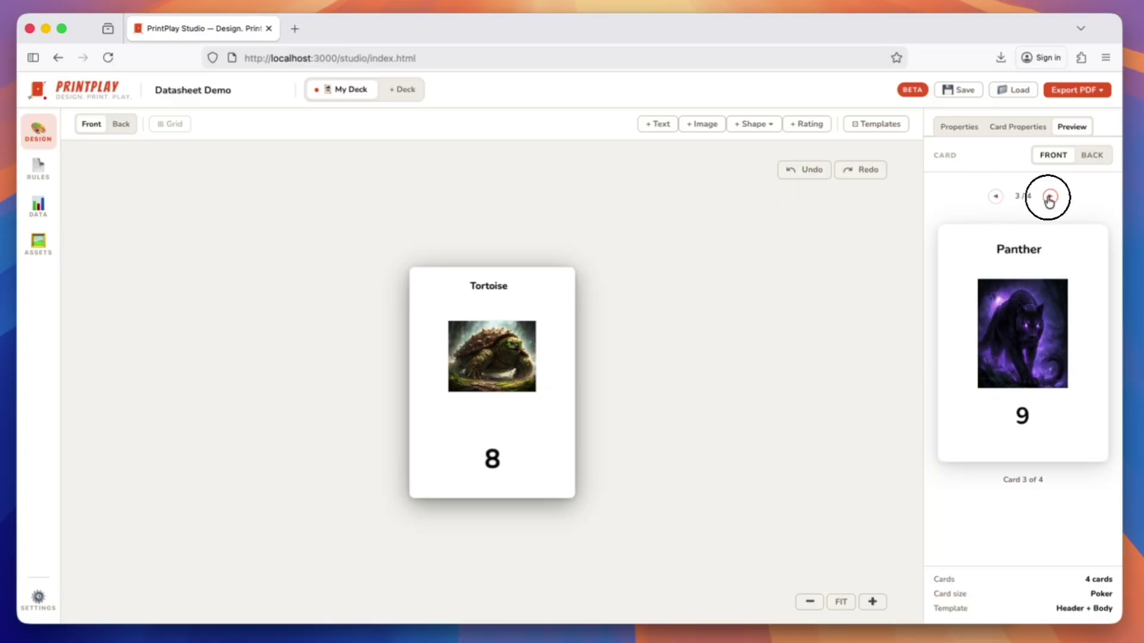
left_click(996, 197)
left_click(996, 197)
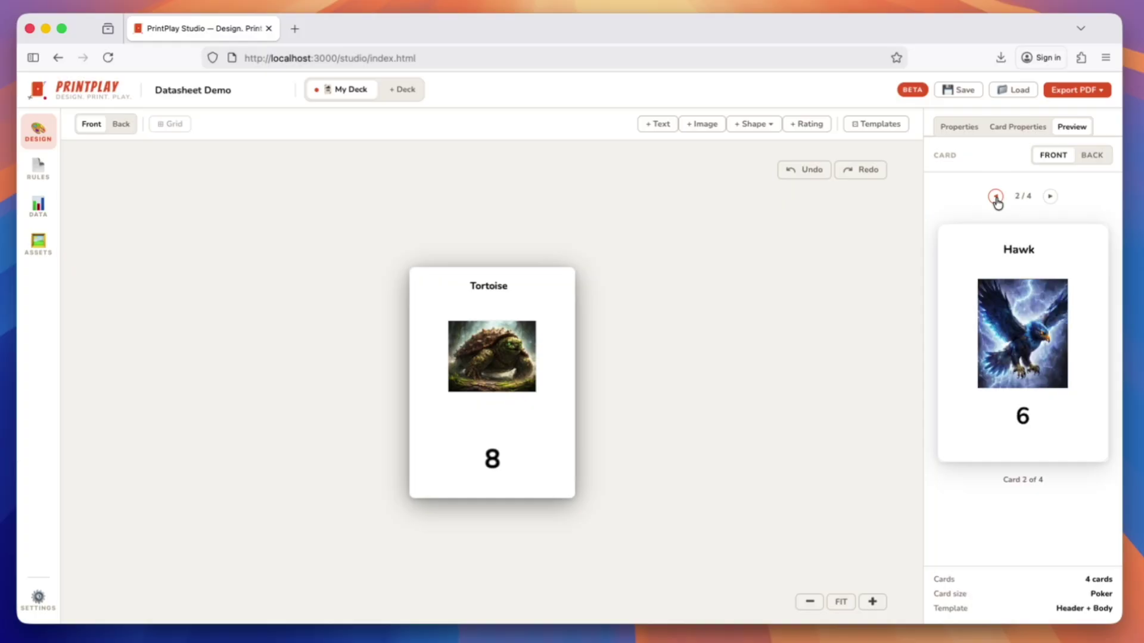
left_click(996, 197)
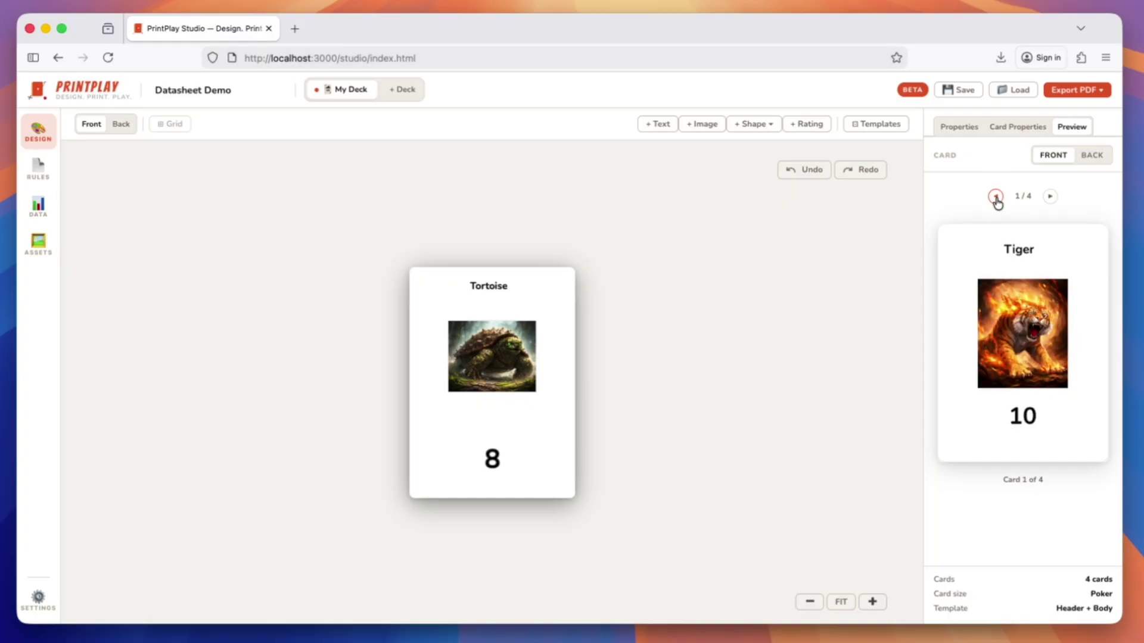
left_click(1052, 198)
left_click(1051, 199)
left_click(1052, 197)
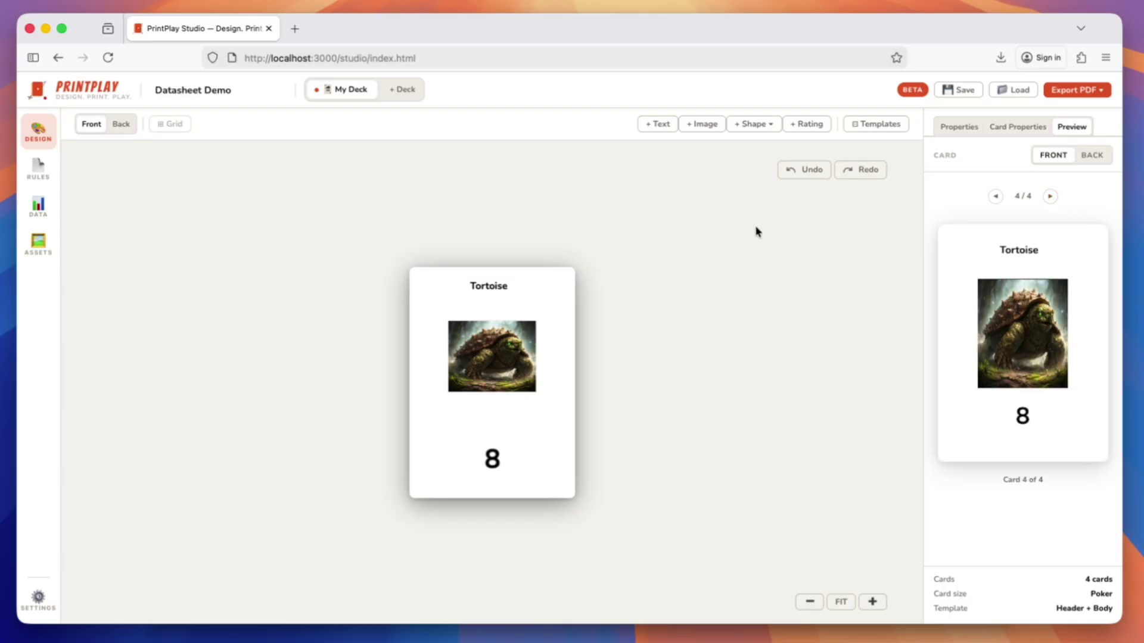
- Go back to the datasheet and add a Text column named "Name_face"
left_click(39, 206)
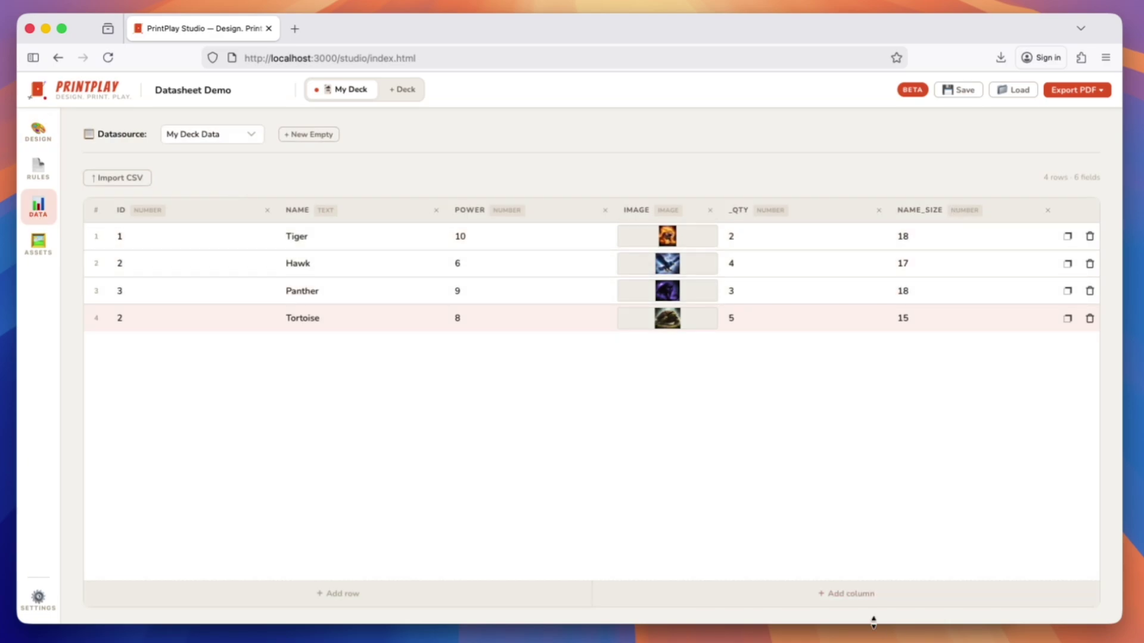
left_click(873, 596)
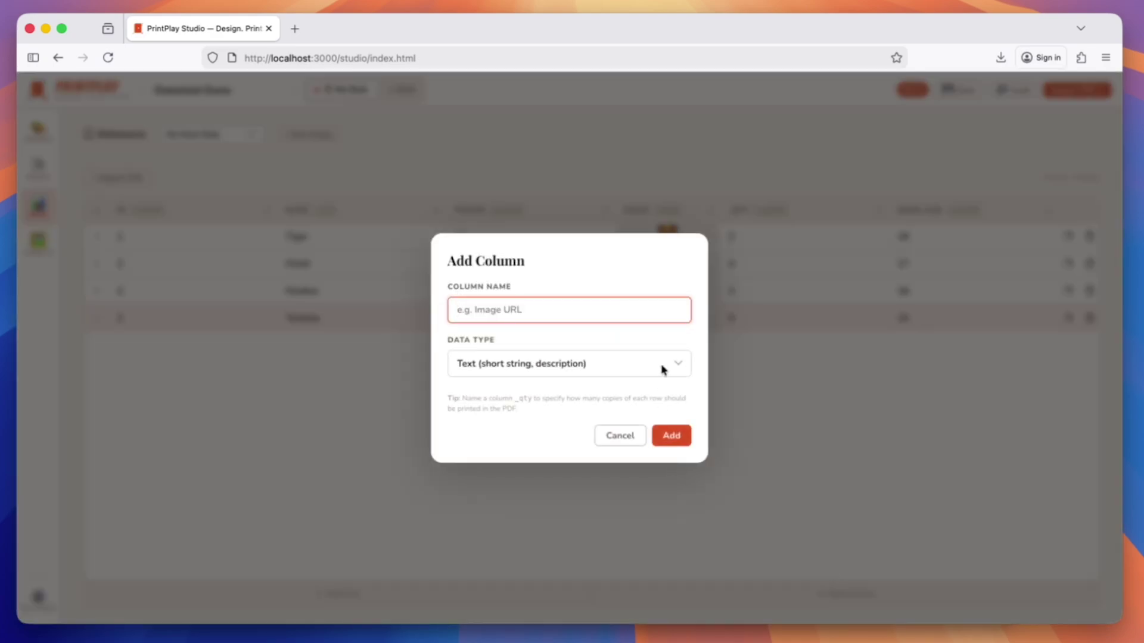
type("Name_face")
left_click(672, 434)
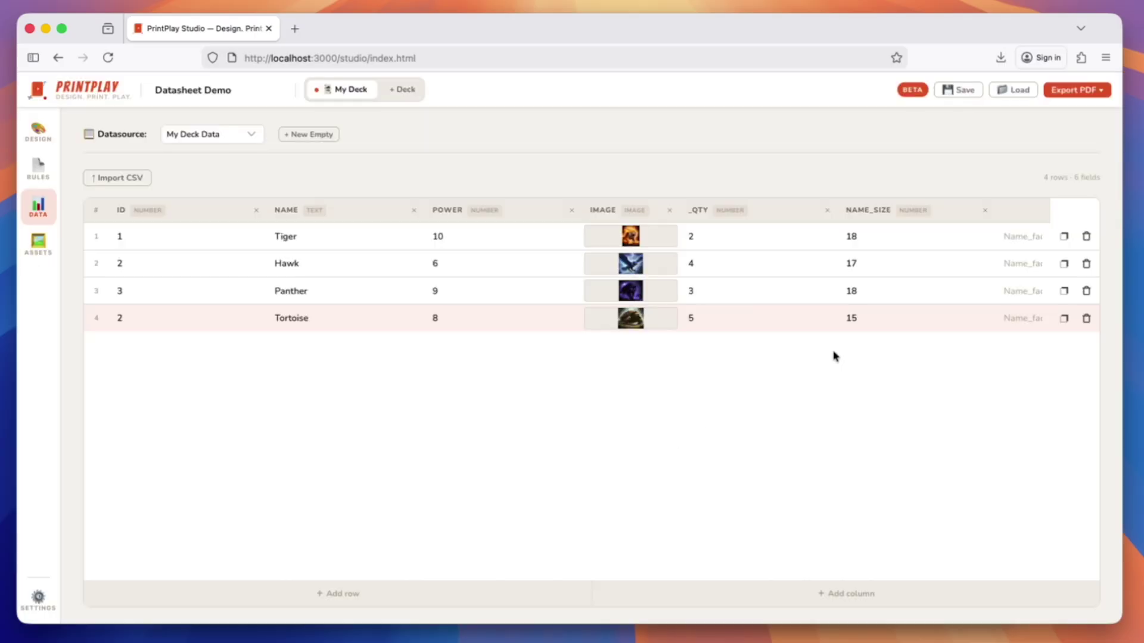
- Set the Name_face values to B for Tiger, B for Hawk, N for Panther and I for Tortoise
left_click(1025, 239)
type("B")
left_click(1020, 264)
type("B")
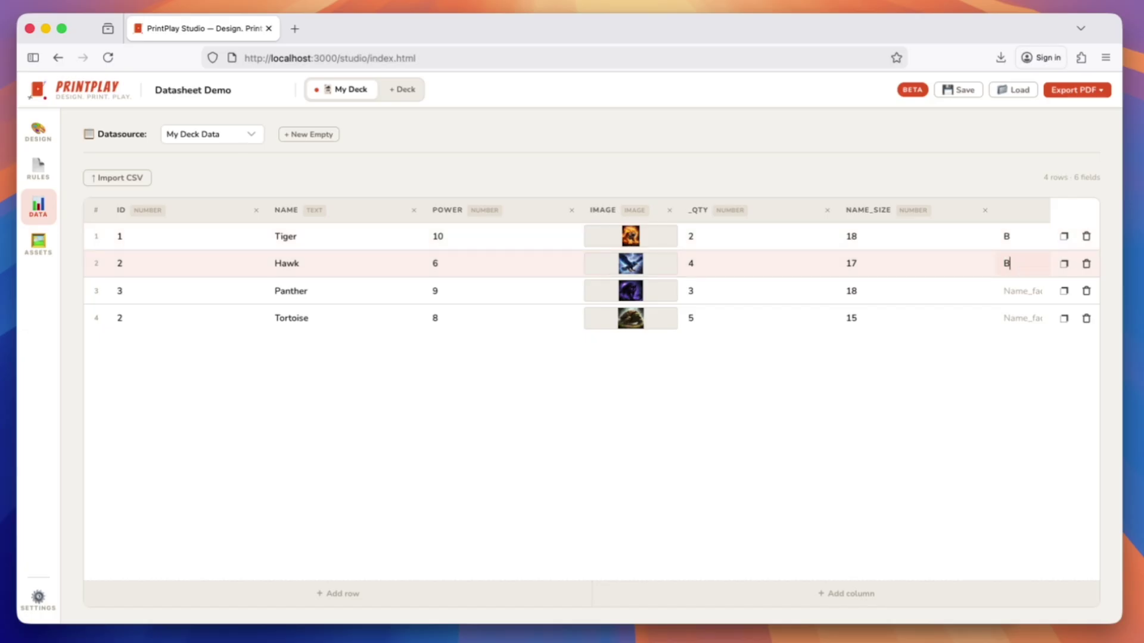
left_click(1015, 290)
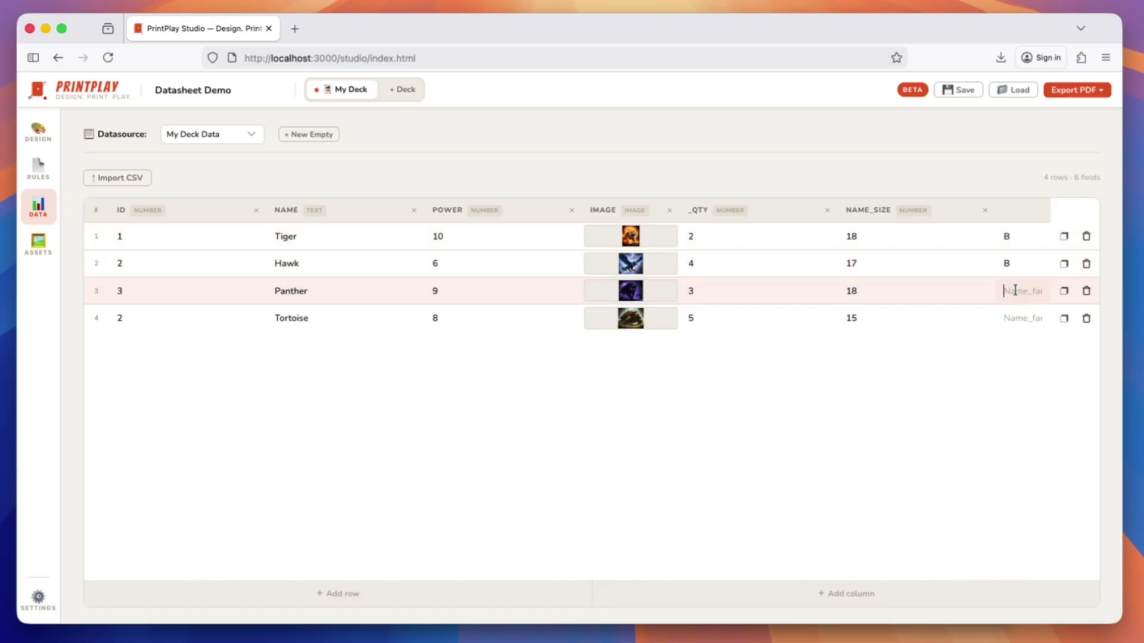
type("N")
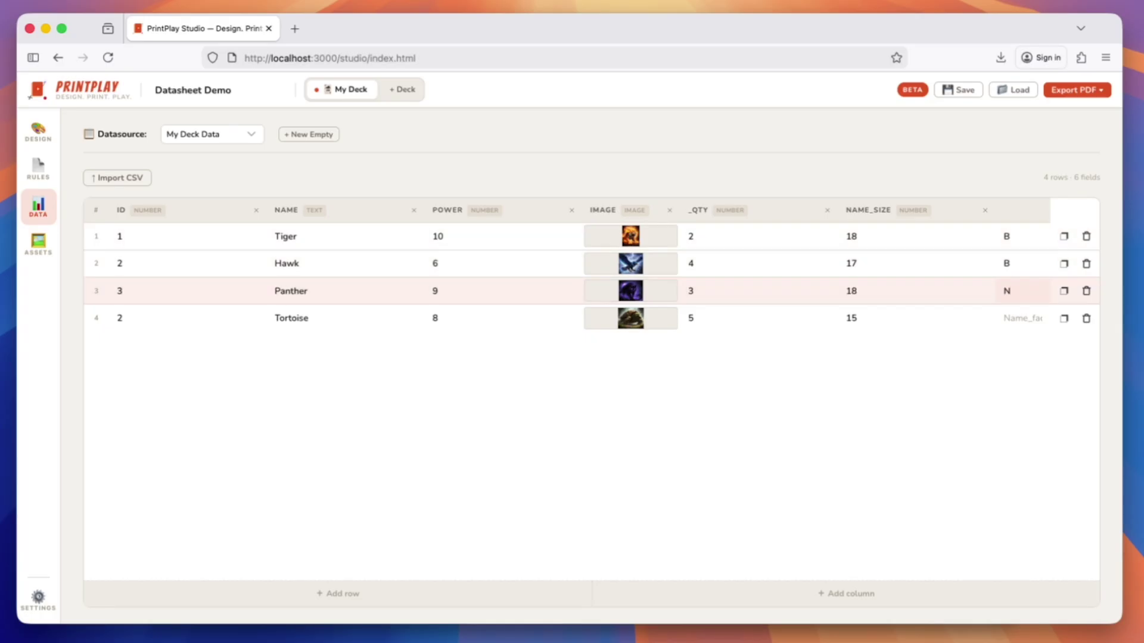
left_click(1009, 316)
type("I")
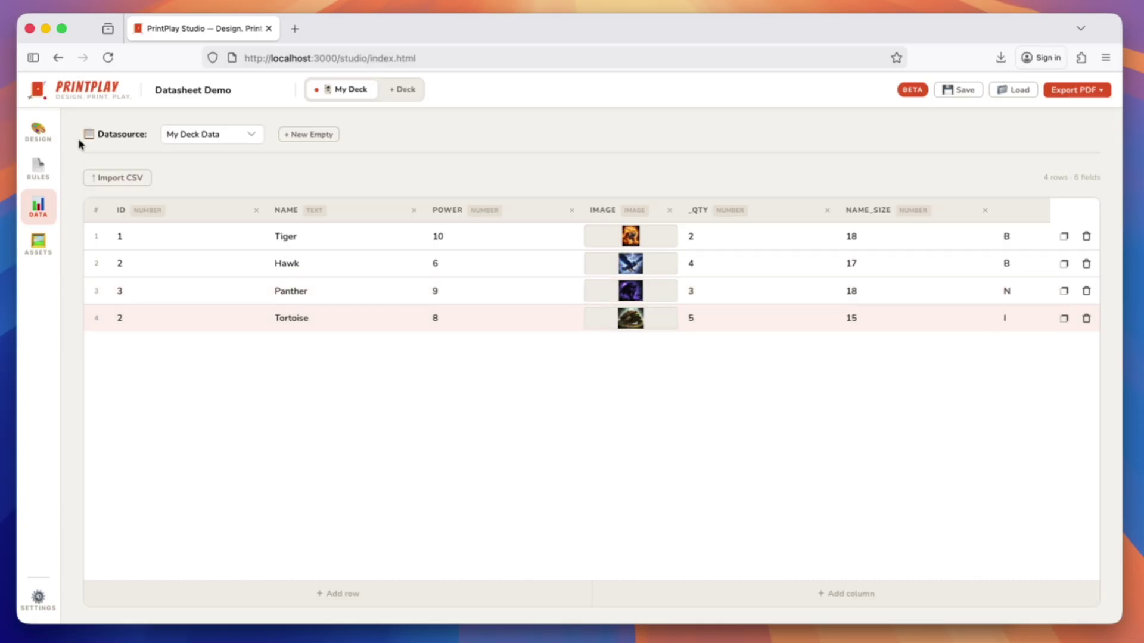
- Return to the card design and preview the cards from Tortoise back to Tiger to check their name styles
left_click(53, 139)
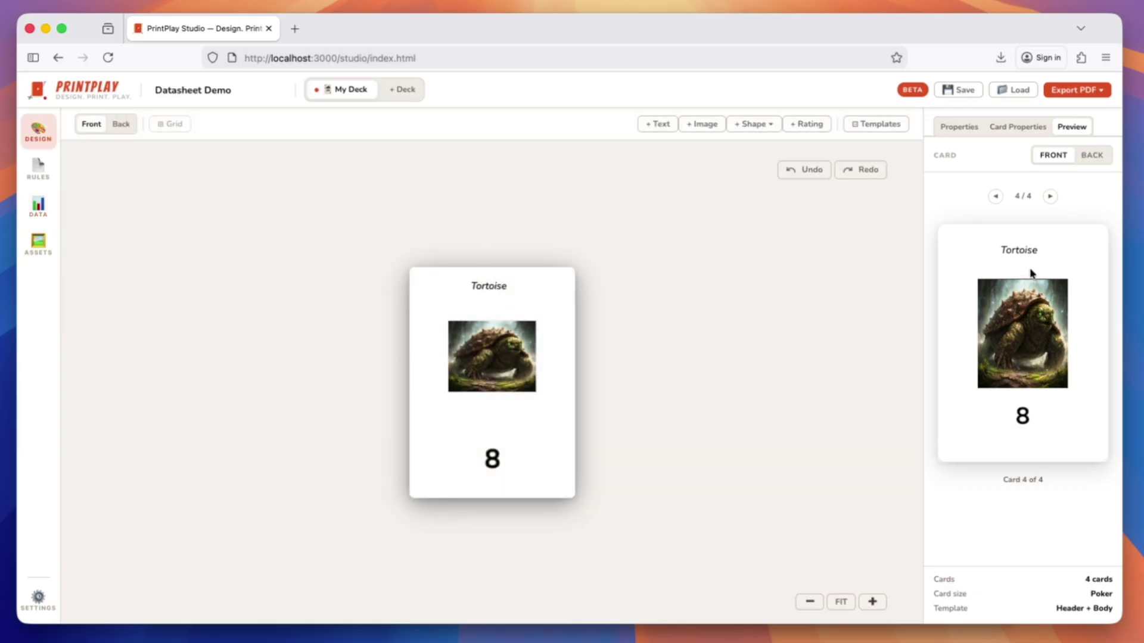
left_click(997, 196)
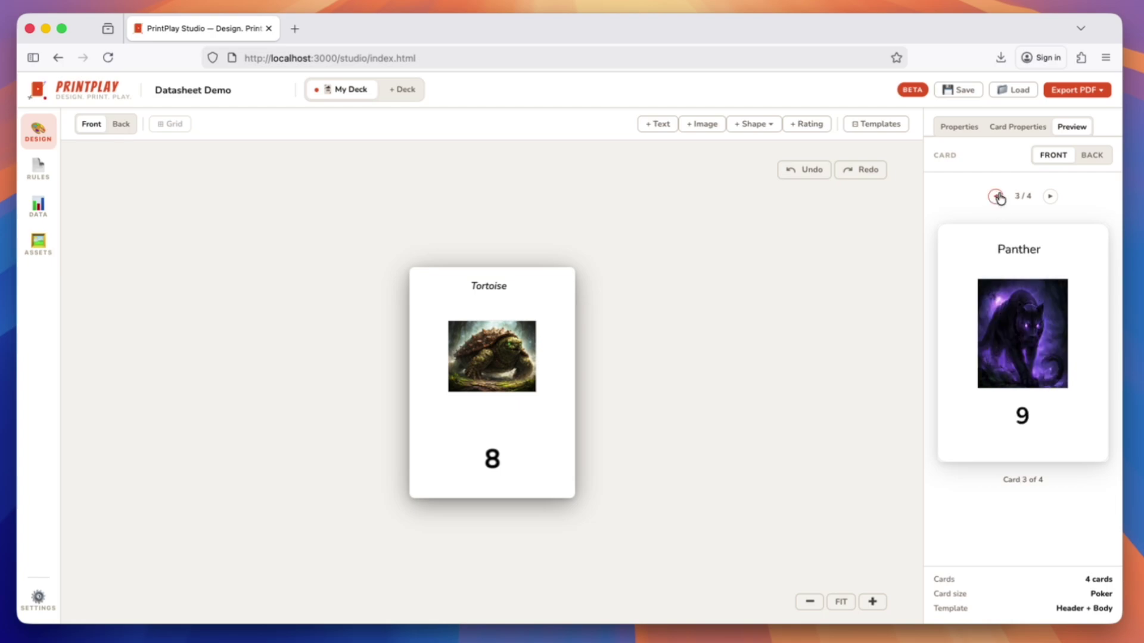
left_click(998, 197)
left_click(997, 197)
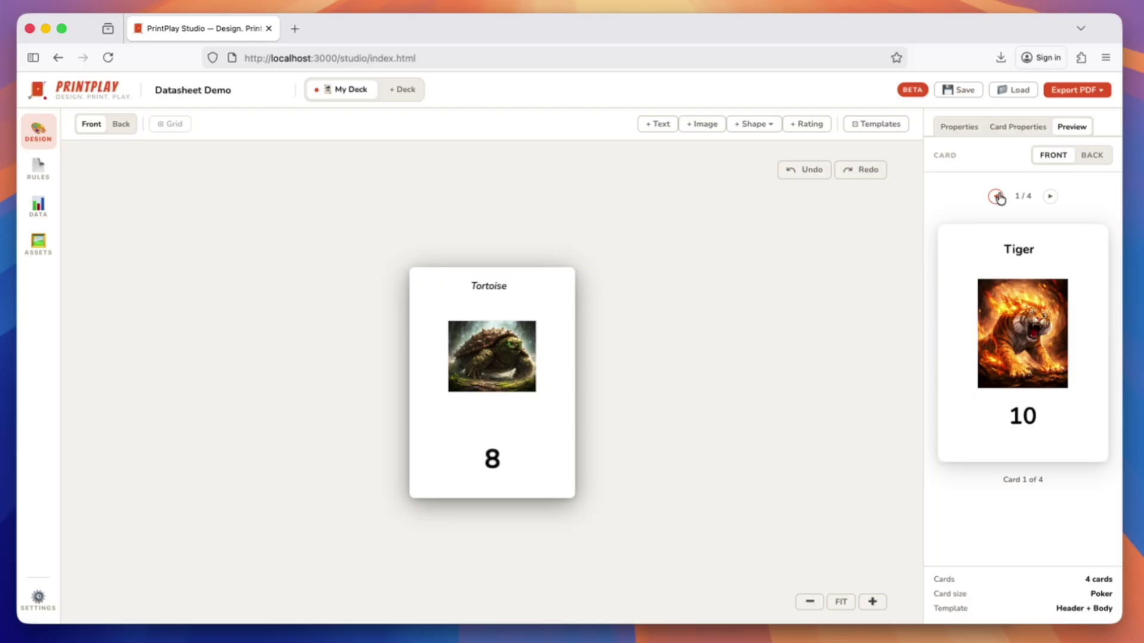
- Go back to the datasheet and add a Text column named "Name_color"
left_click(41, 209)
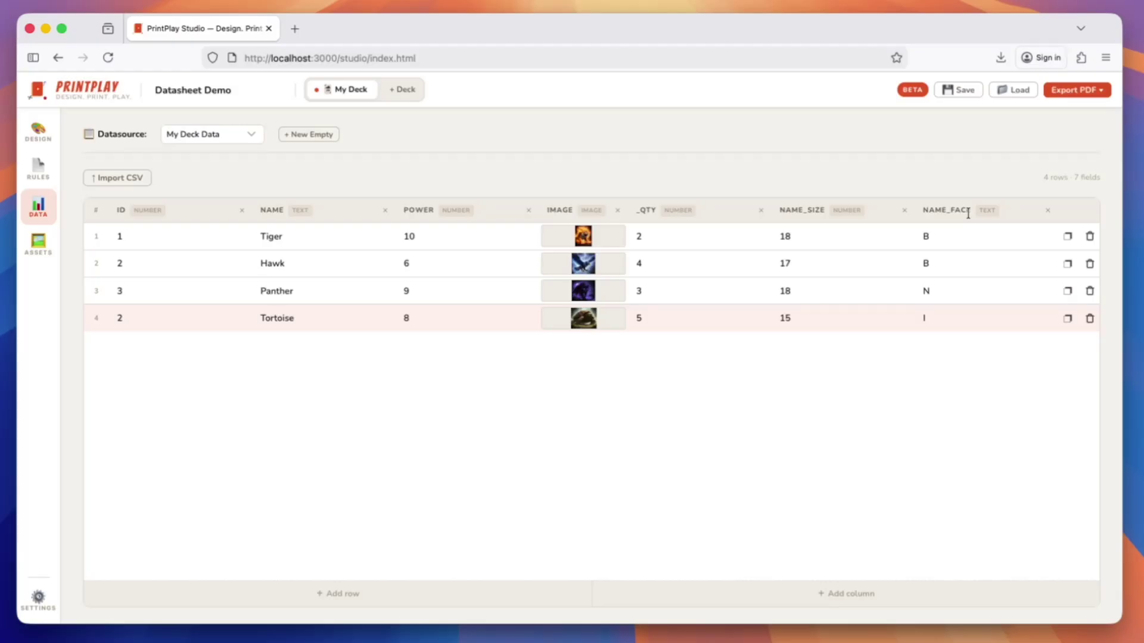
left_click(844, 597)
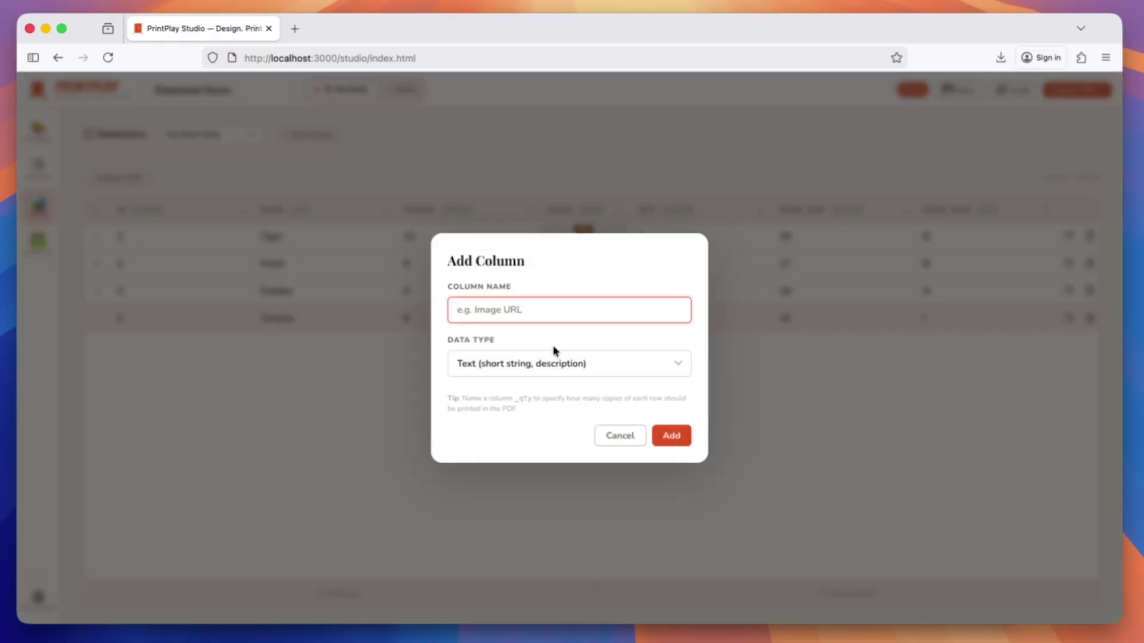
type("name")
key("BackSpace")
key("BackSpace")
key("BackSpace")
key("BackSpace")
type("Name_color")
left_click(672, 435)
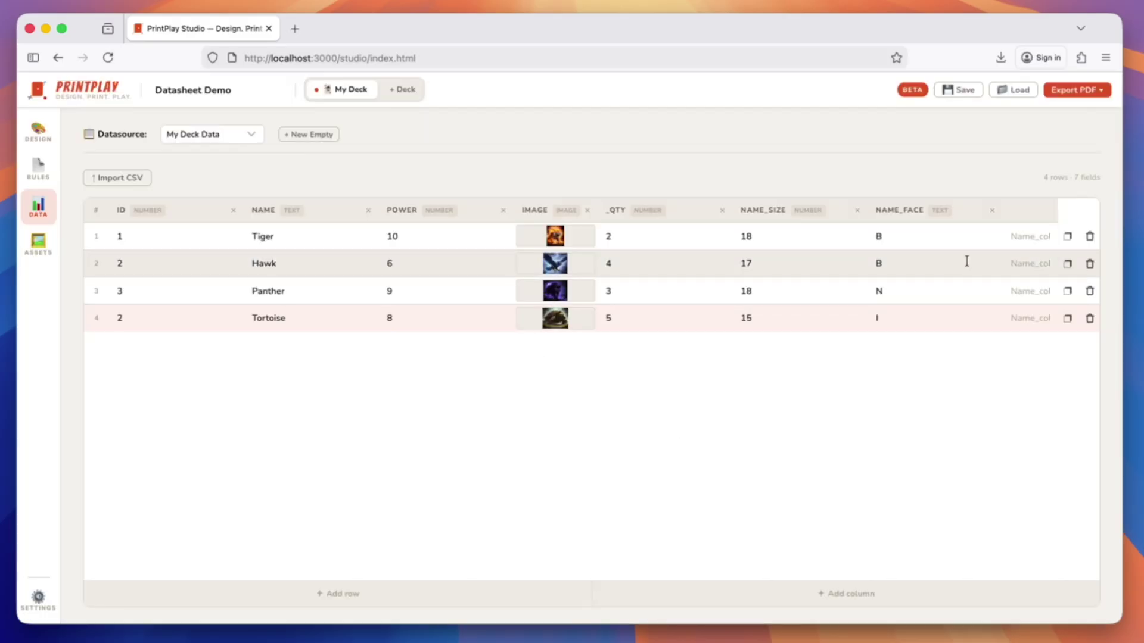
- Set the Name_color values to red for Tiger, green for Hawk, blue for Panther and yellow for Tortoise
left_click(1018, 236)
type("red")
left_click(1031, 264)
type("gree")
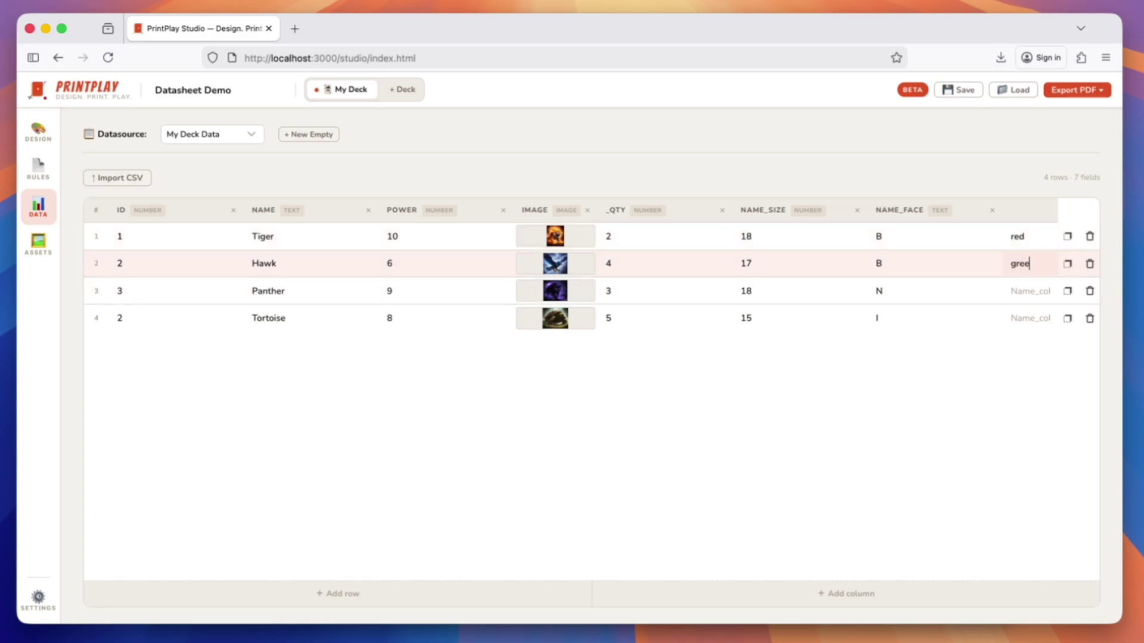
left_click(1027, 292)
type("blue")
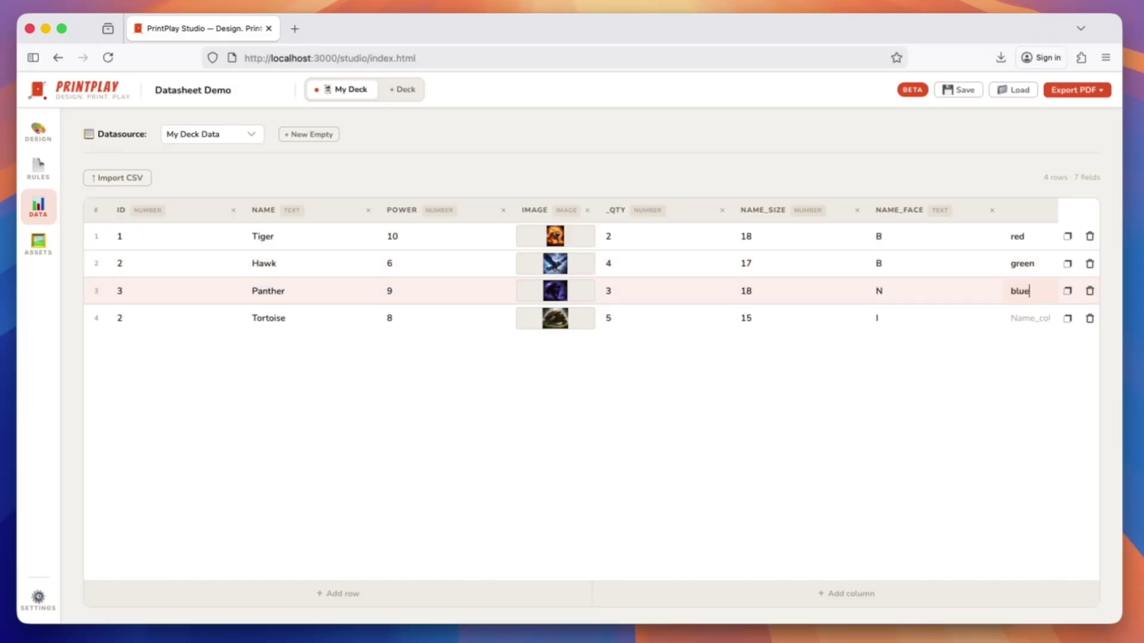
left_click(1026, 319)
type("yello")
key("Return")
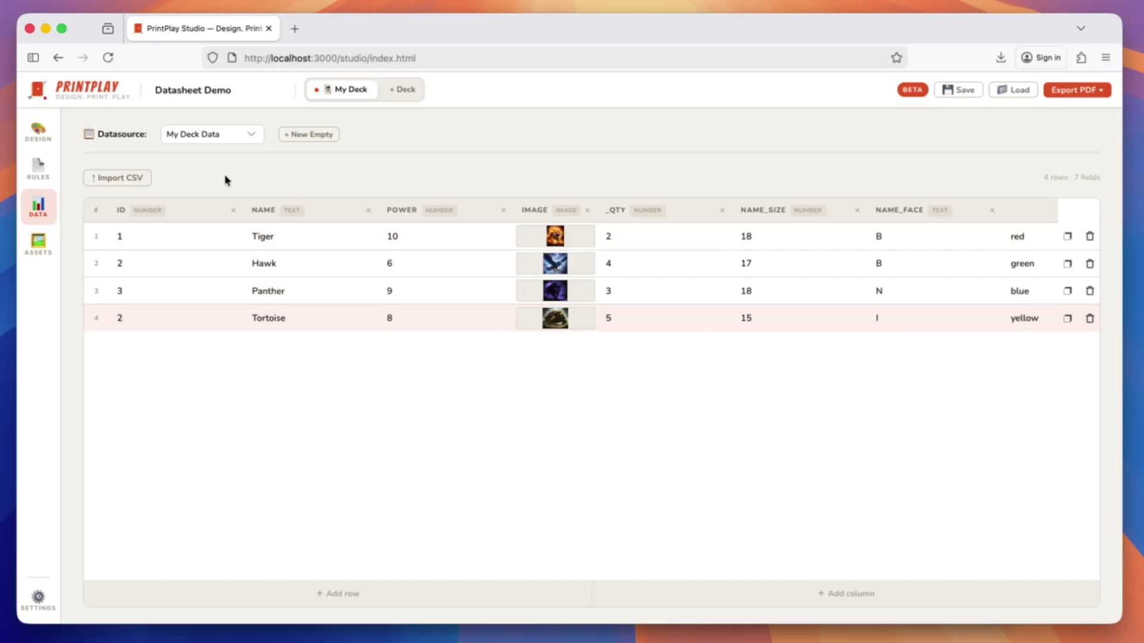
- Return to the card design and preview the cards from Tortoise back to Tiger to check their name colors
left_click(43, 134)
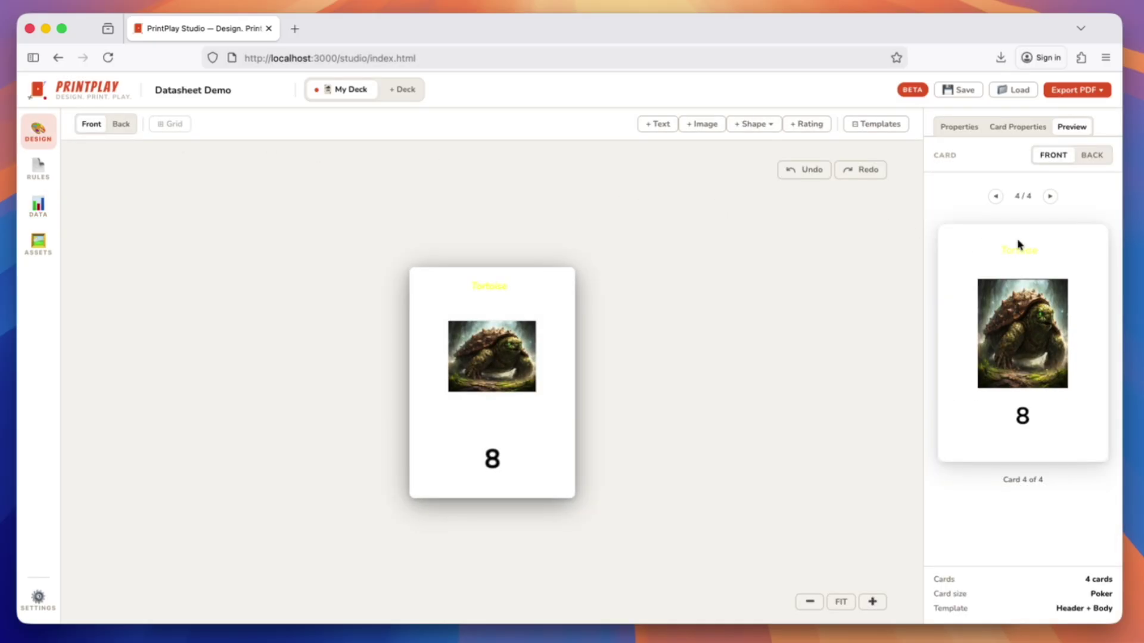
left_click(995, 197)
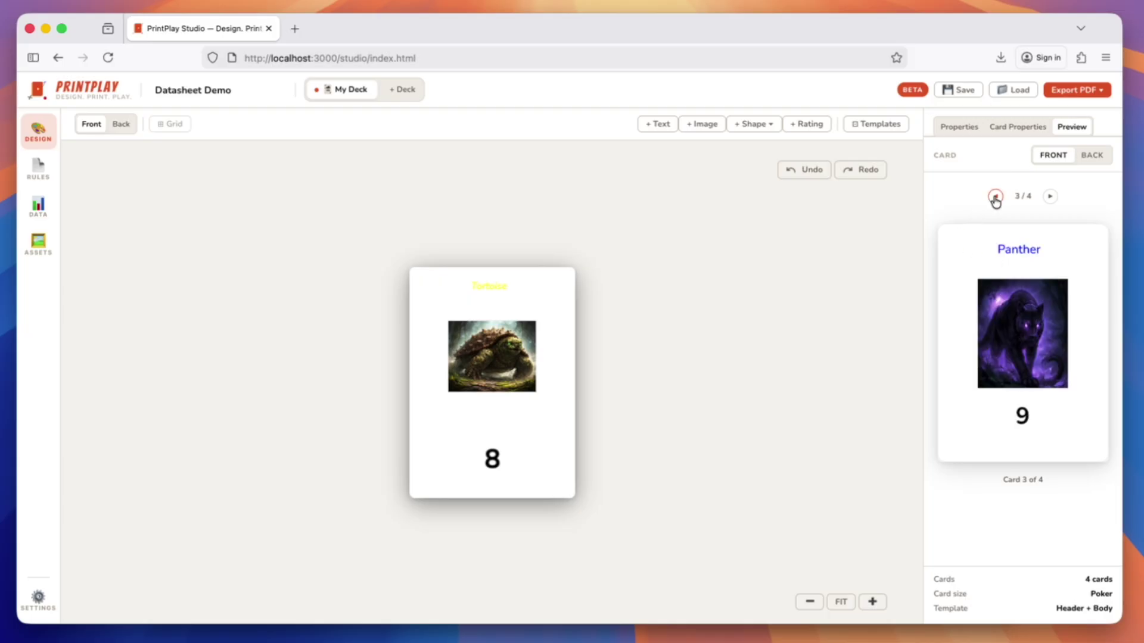
left_click(995, 196)
left_click(995, 198)
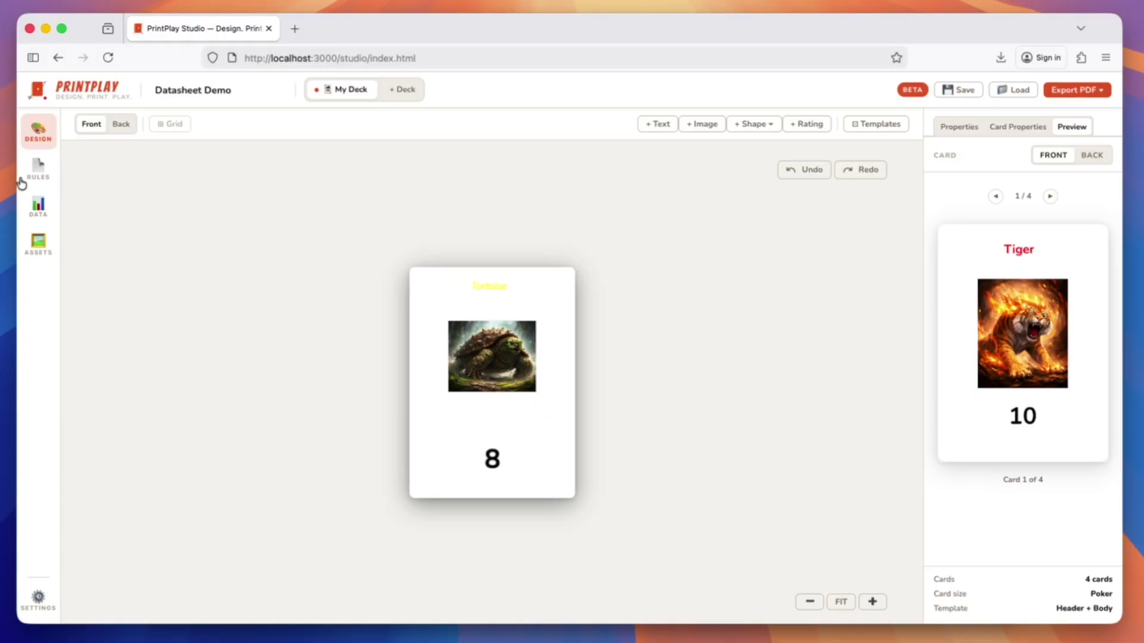
- Change Tortoise's Name_color value in the datasheet to #000000
left_click(42, 213)
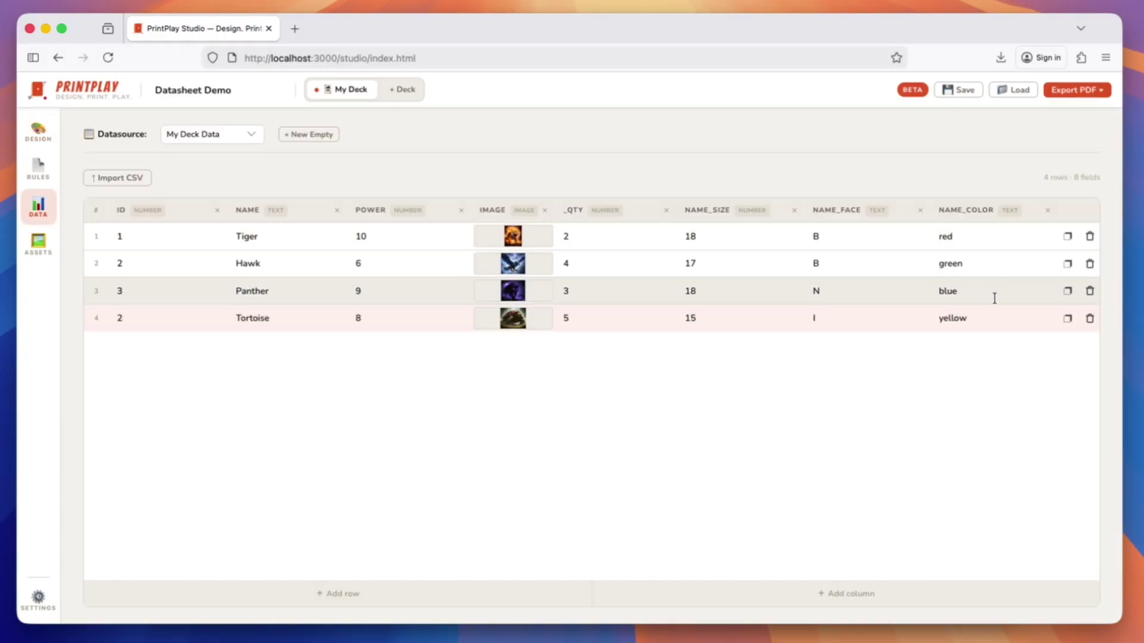
double_click(945, 317)
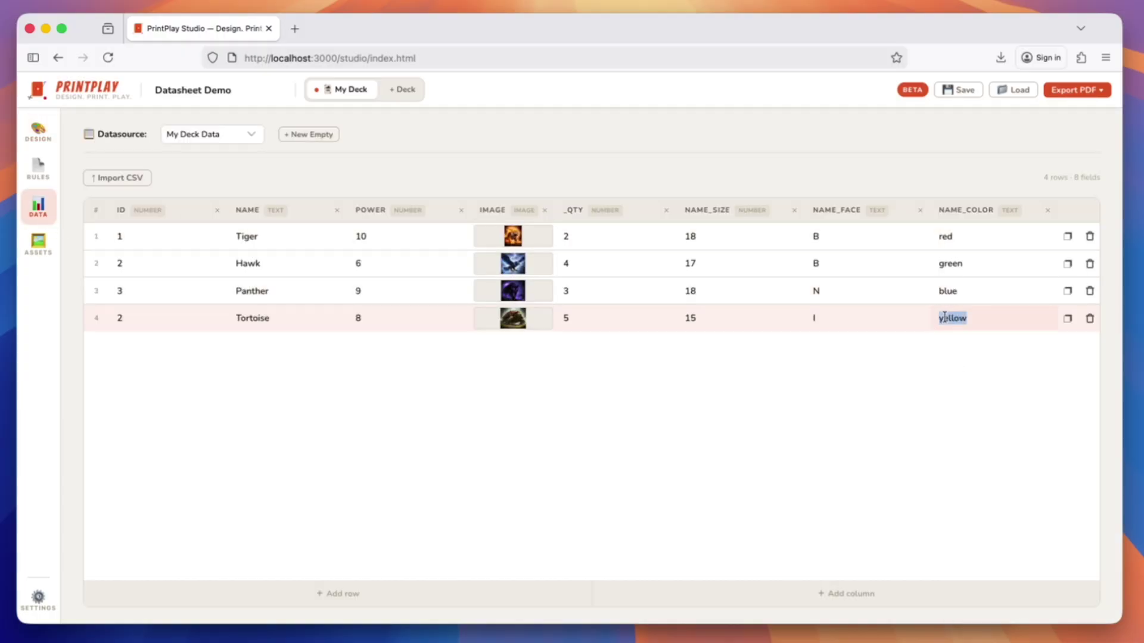
type("#000000")
- Return to the card design and compare the Tortoise and Panther cards' name colors in the preview
left_click(37, 132)
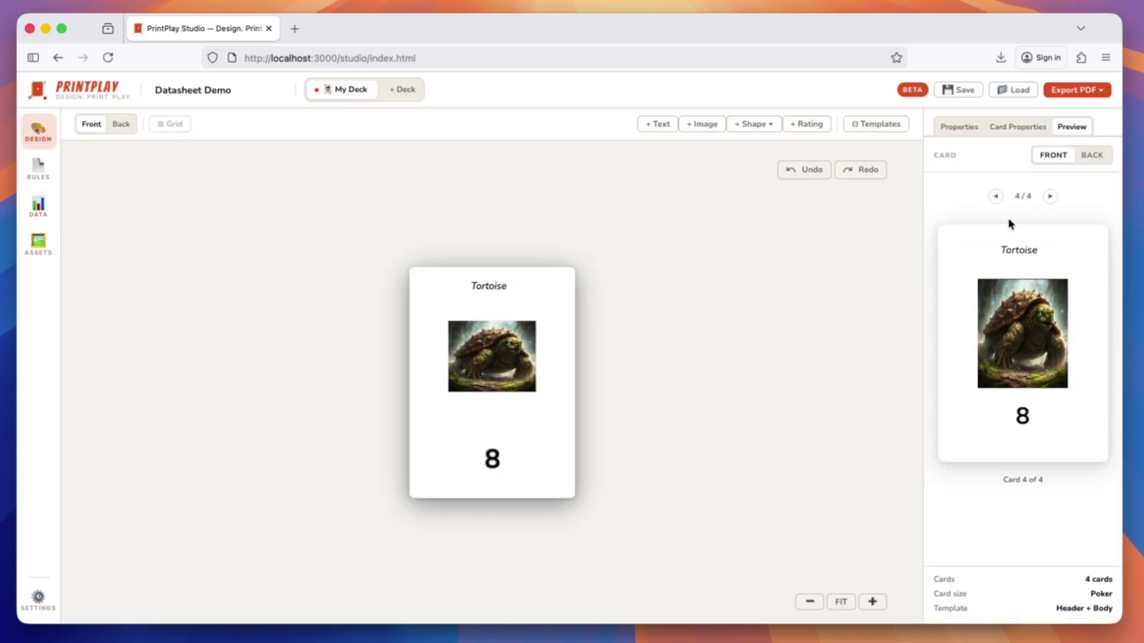
left_click(994, 197)
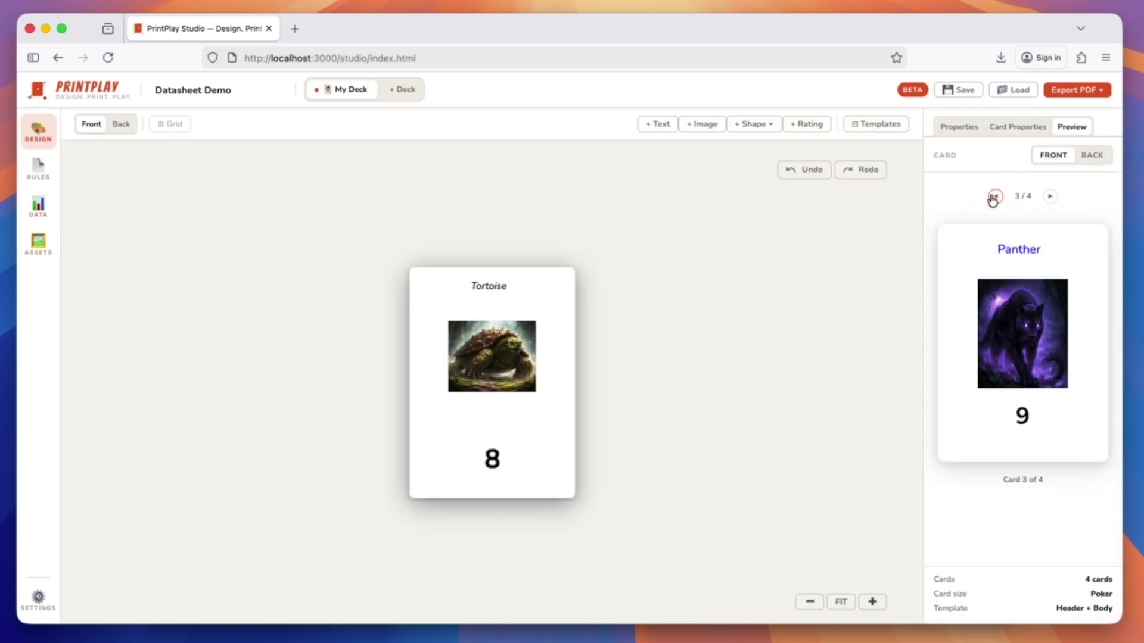
left_click(1051, 197)
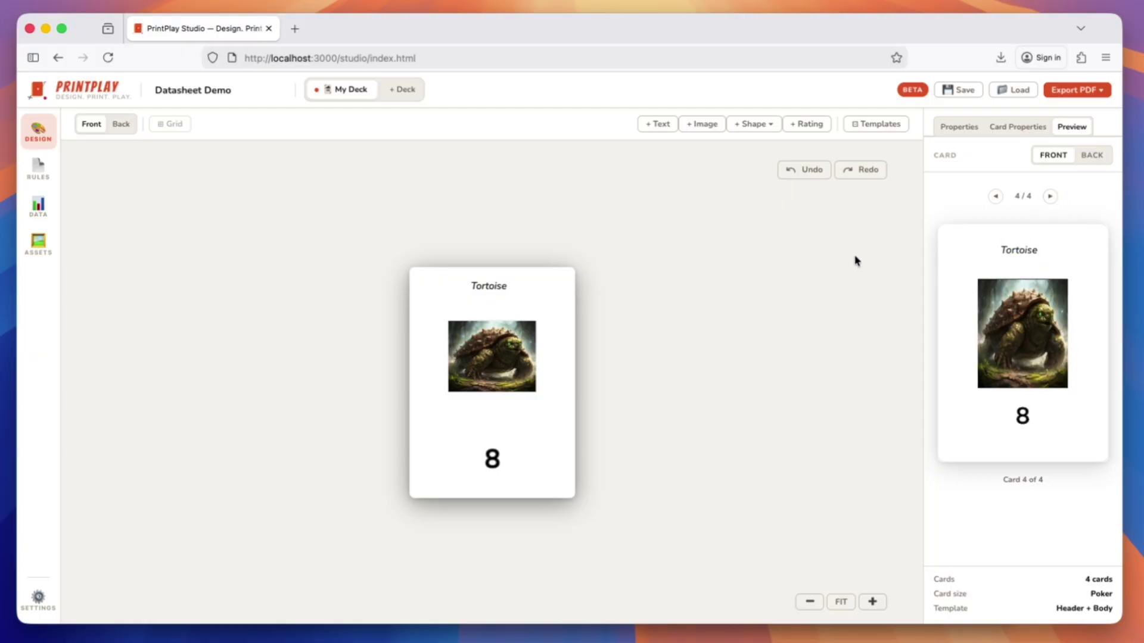
- Open the datasheet and export the deck as a PDF for A4 sheets (210x297mm), dismissing the downloads list
left_click(54, 211)
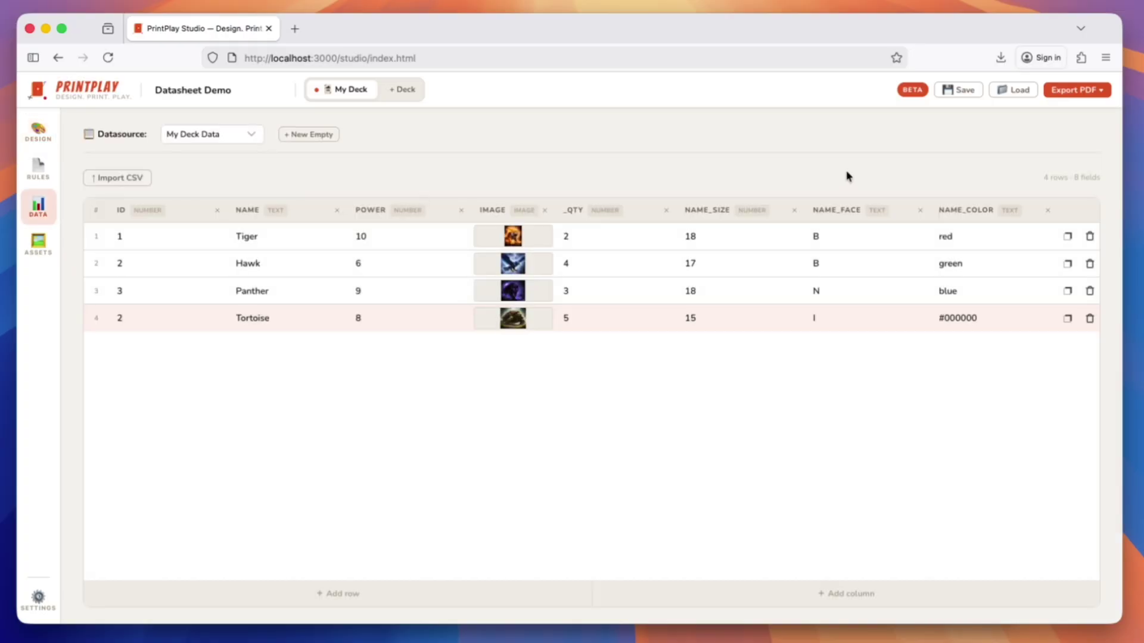
left_click(1104, 92)
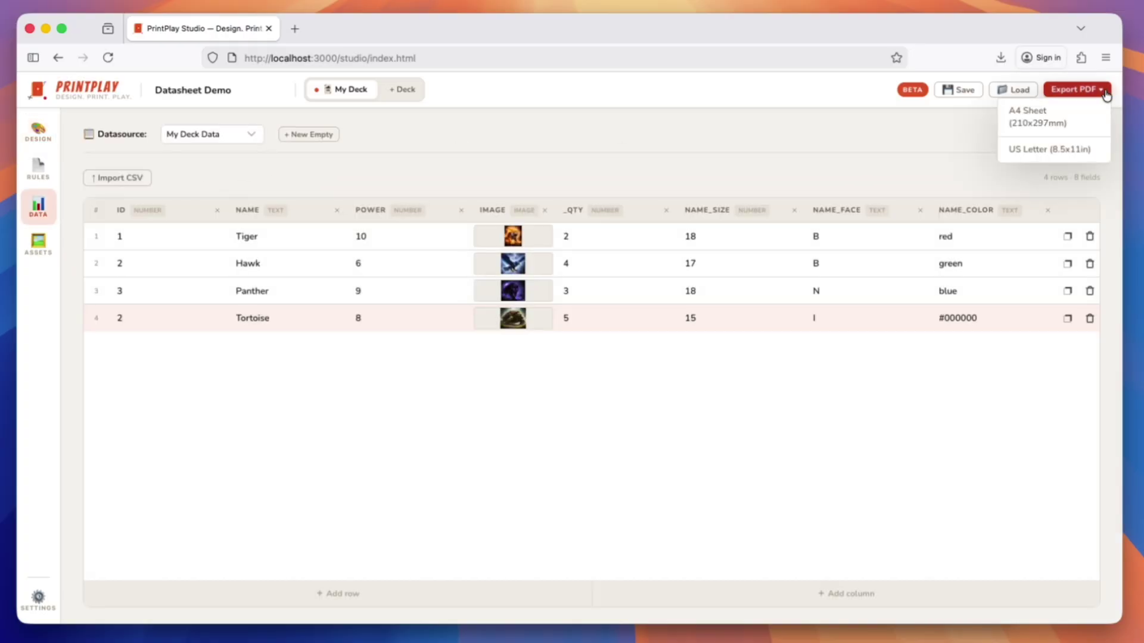
left_click(1038, 122)
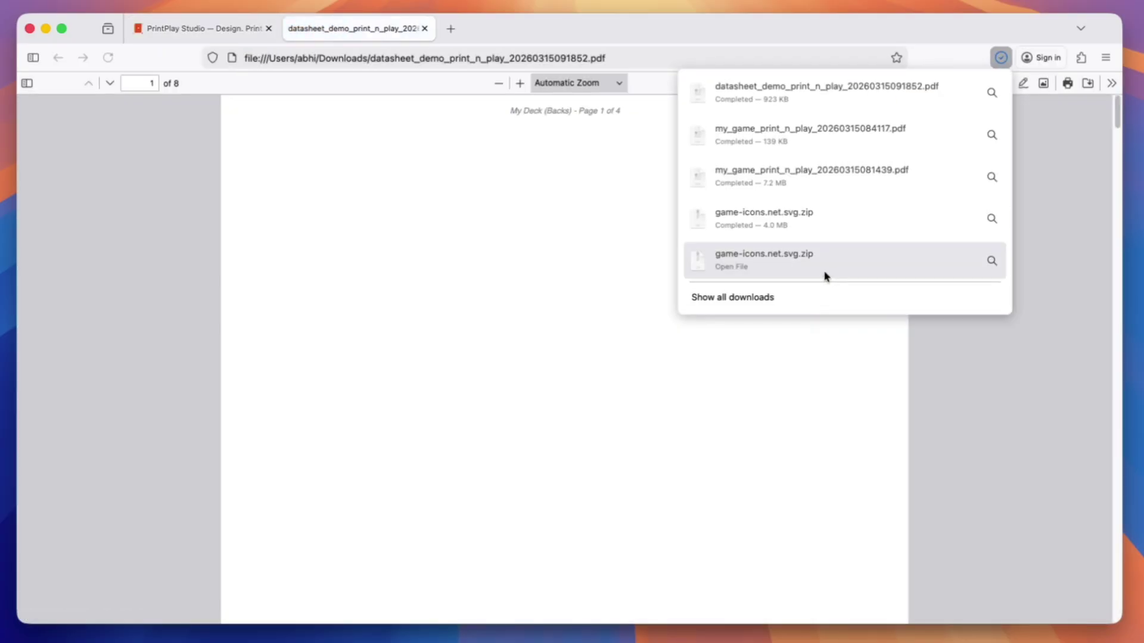
left_click(517, 301)
- Examine the exported PDF through to its last page, checking each card's number of copies and its name size, face and color
scroll(517, 302, "down", 5)
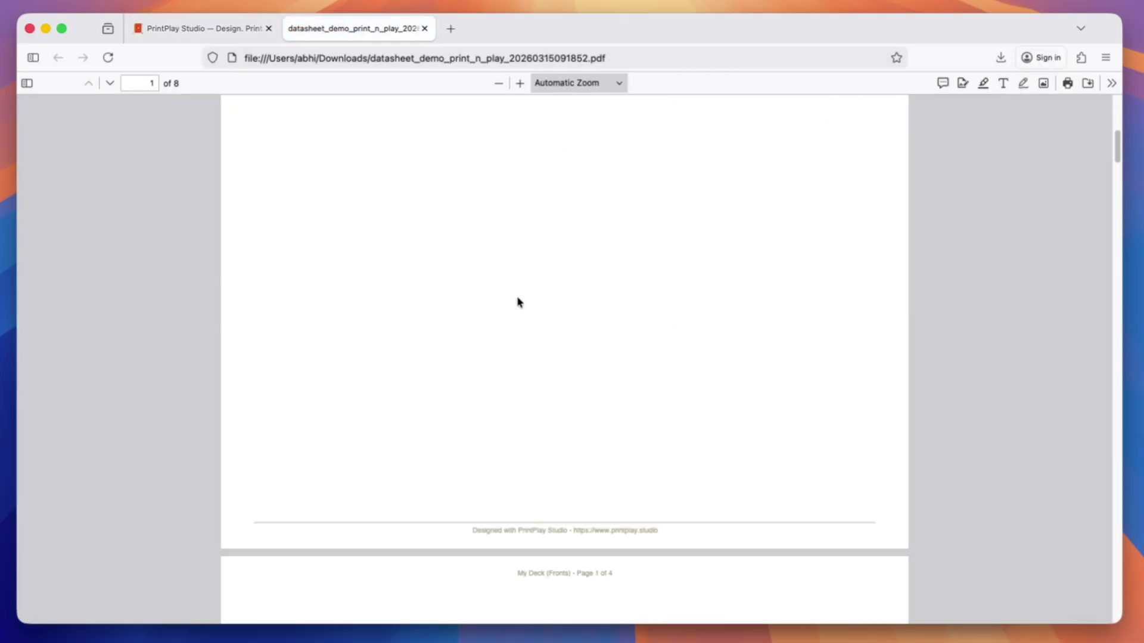
scroll(517, 302, "down", 5)
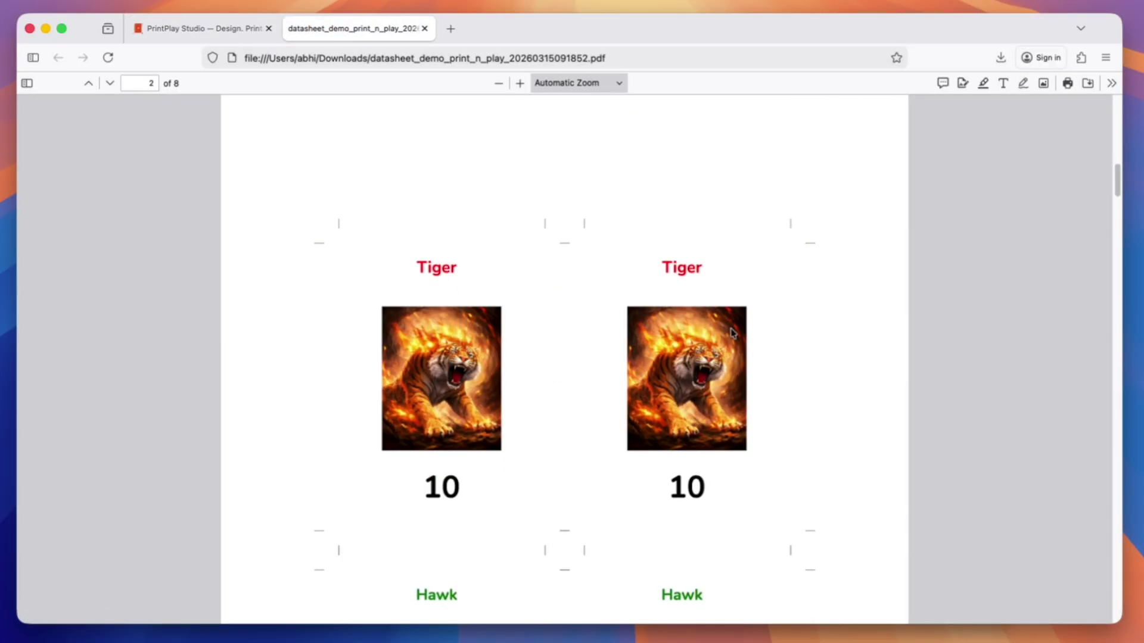
scroll(542, 324, "down", 8)
scroll(542, 366, "down", 12)
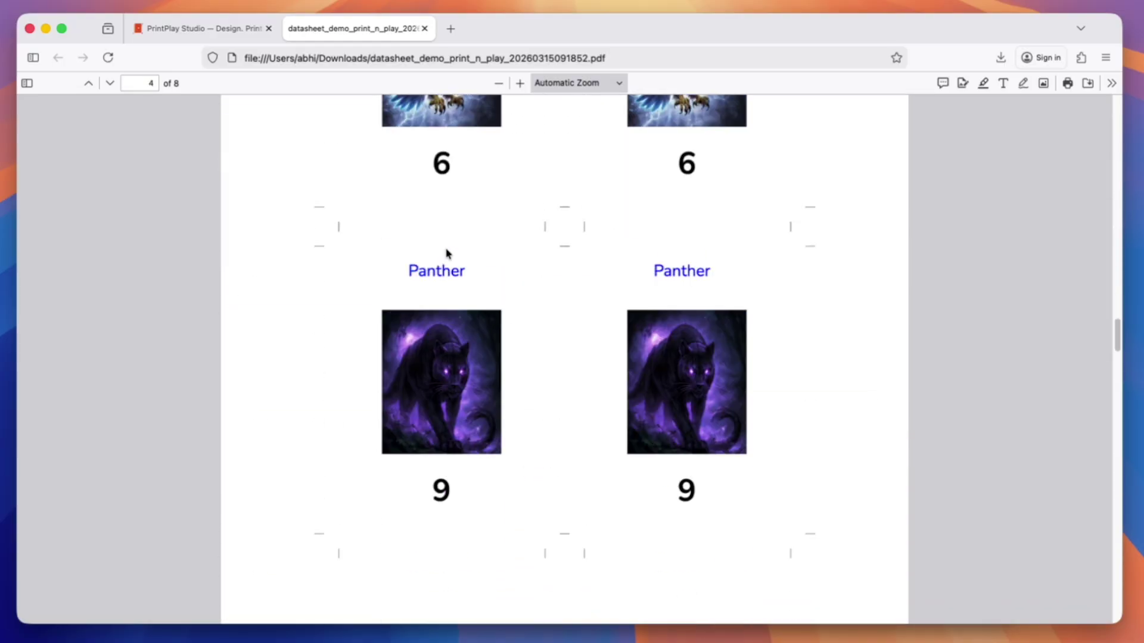
scroll(631, 244, "up", 3)
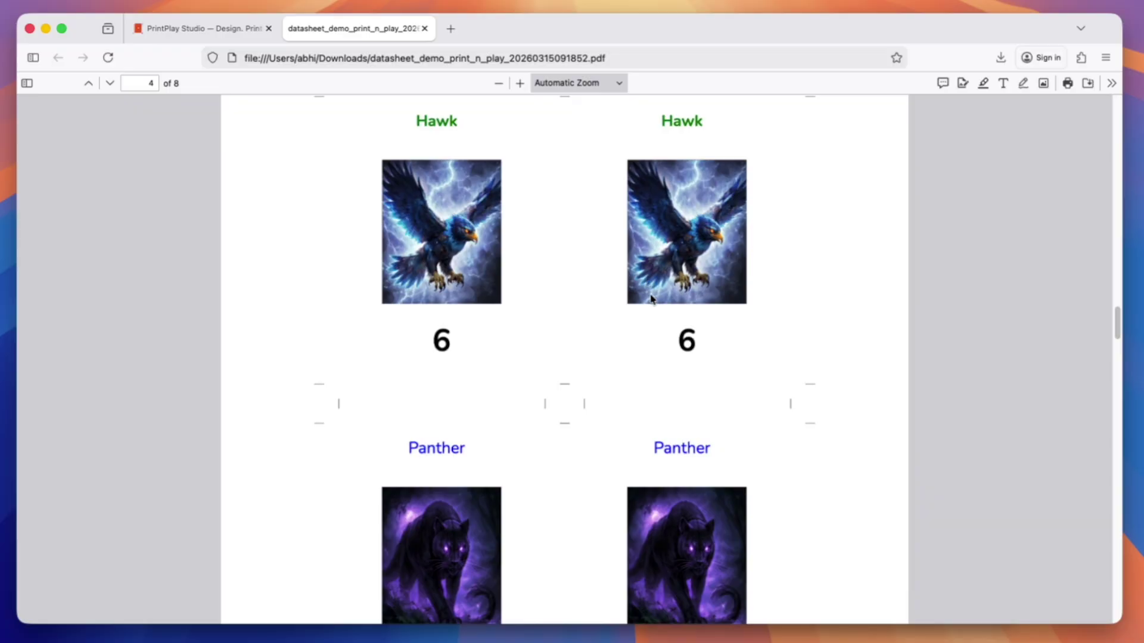
scroll(649, 301, "up", 10)
scroll(641, 361, "down", 6)
scroll(638, 356, "down", 15)
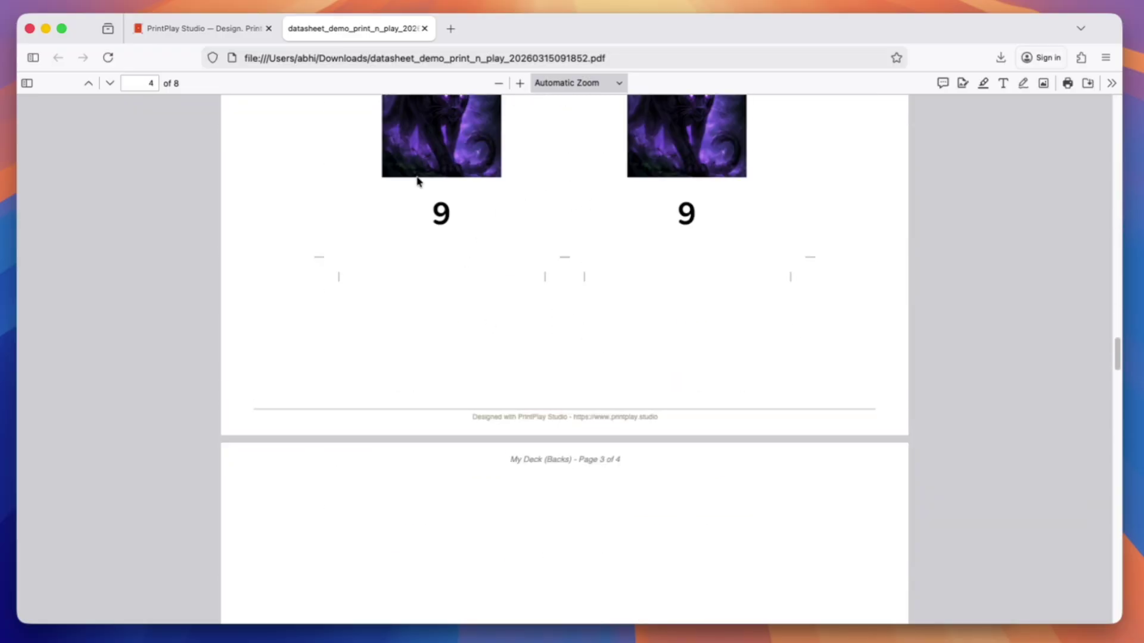
scroll(664, 226, "down", 15)
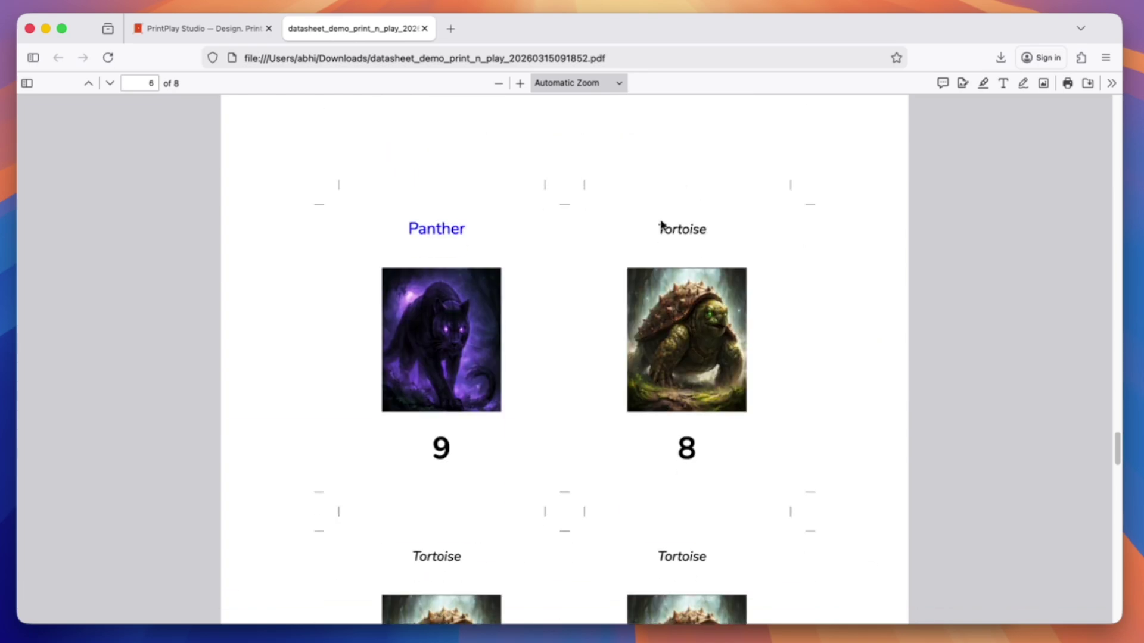
scroll(493, 301, "down", 3)
scroll(617, 291, "down", 10)
scroll(617, 291, "down", 15)
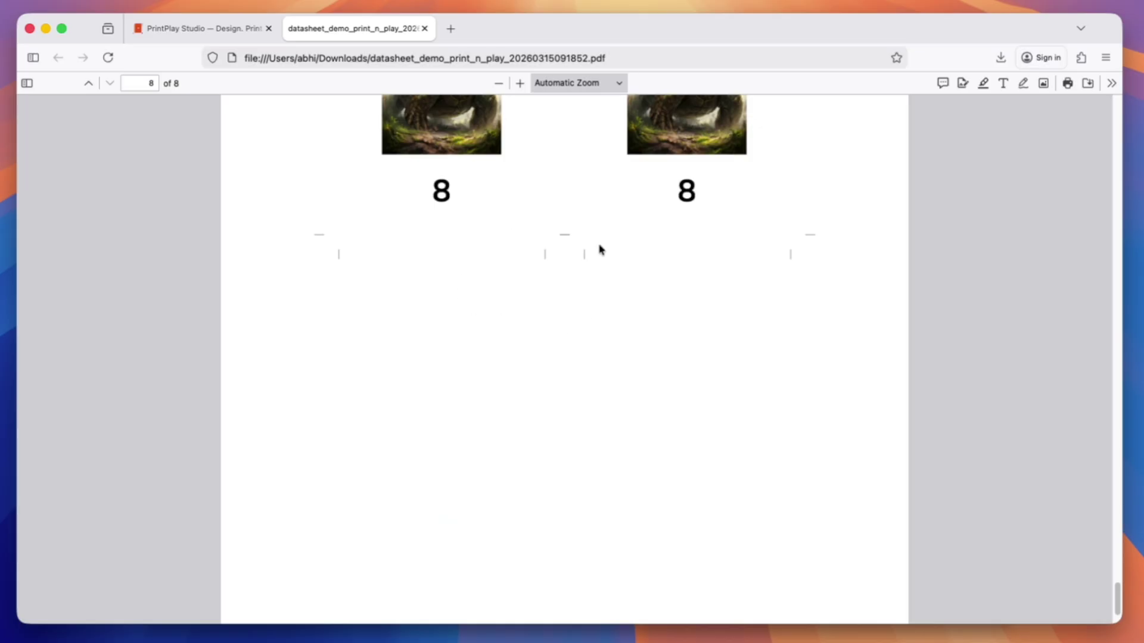
- Recheck the Tortoise, Panther and Hawk cards back through the PDF and return to the datasheet in PrintPlay Studio
scroll(596, 246, "up", 15)
scroll(576, 262, "up", 8)
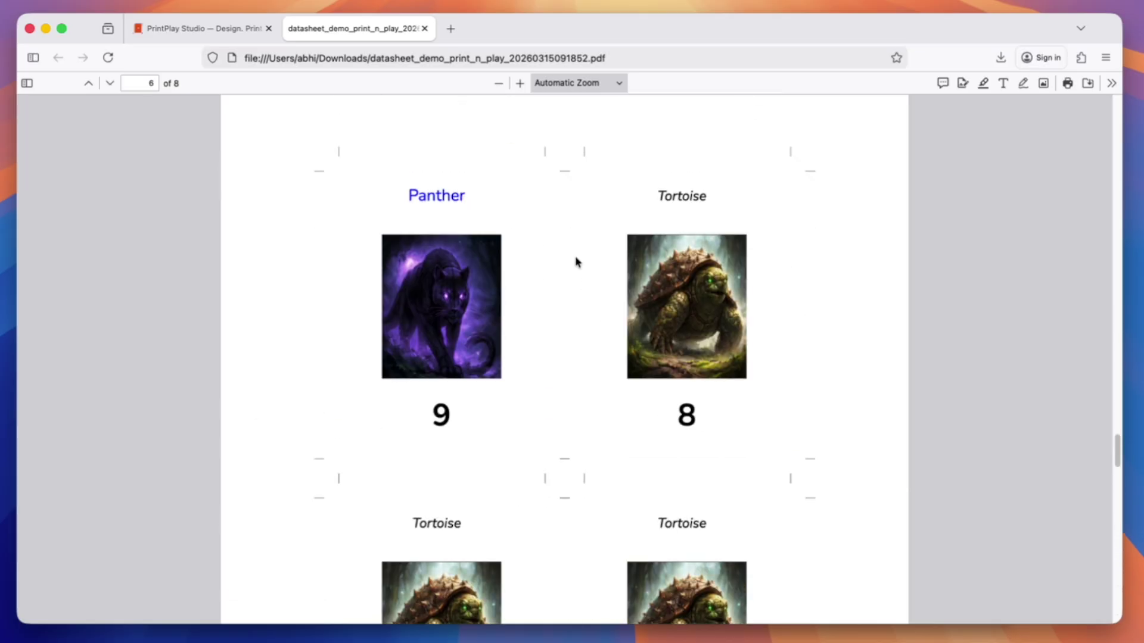
scroll(576, 262, "up", 15)
scroll(574, 262, "up", 10)
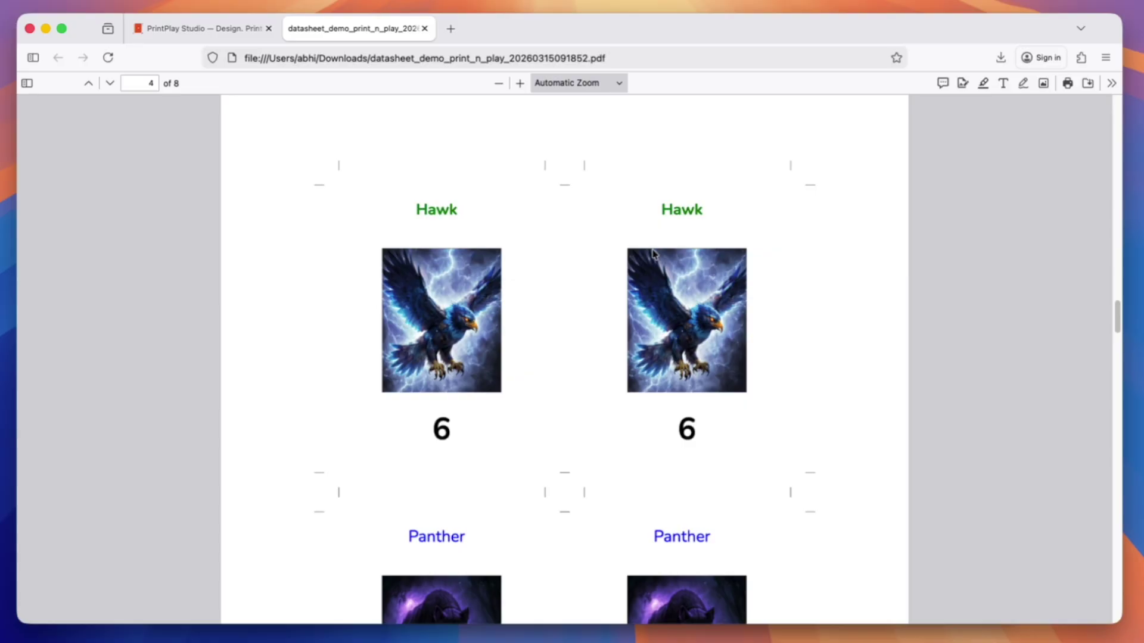
left_click(208, 28)
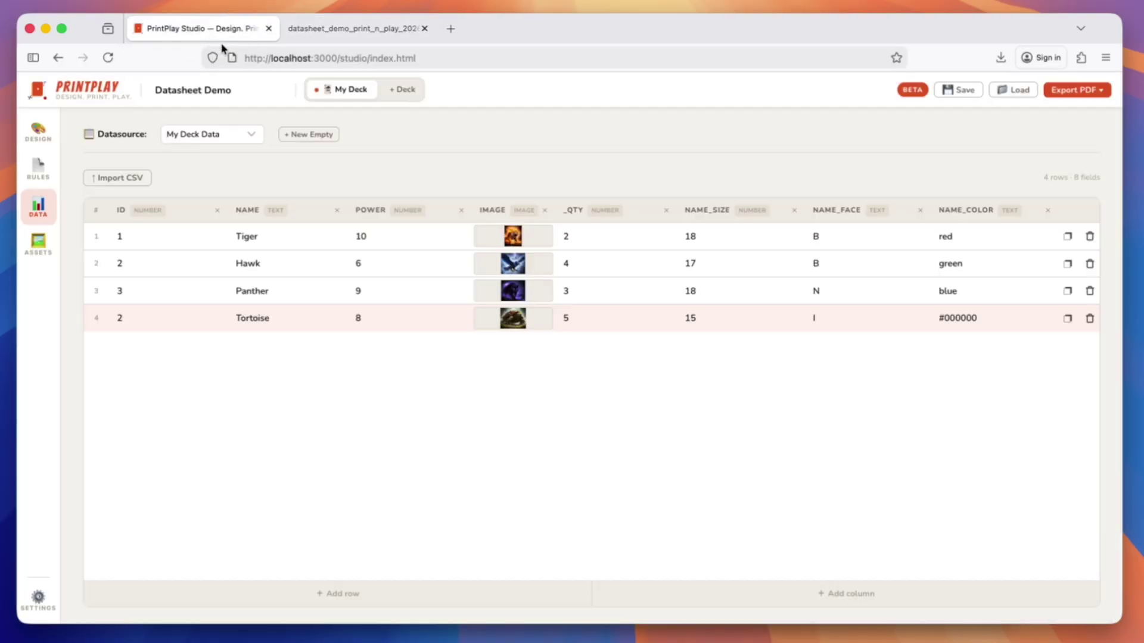